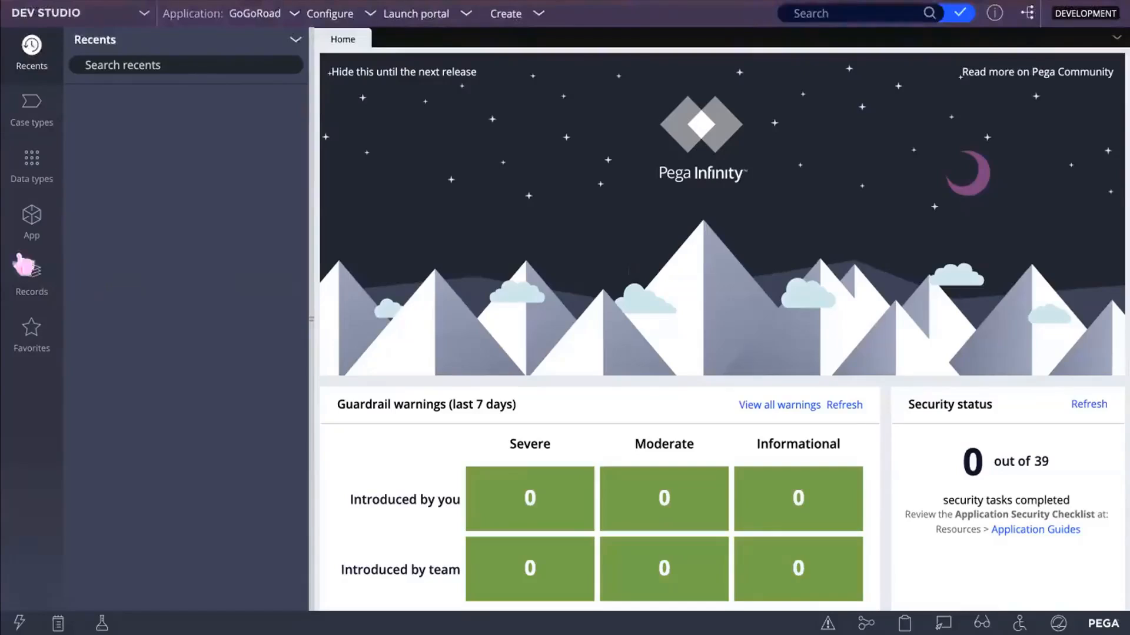
- Open the current operator's record and start saving a copy of it as a new operator
left_click(30, 611)
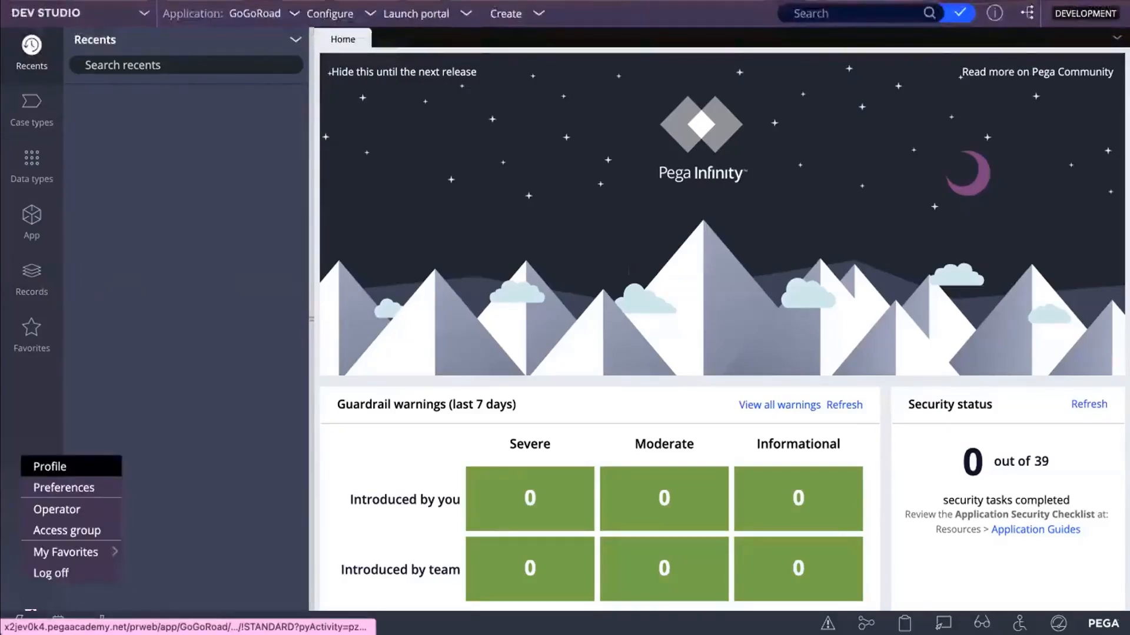
left_click(75, 510)
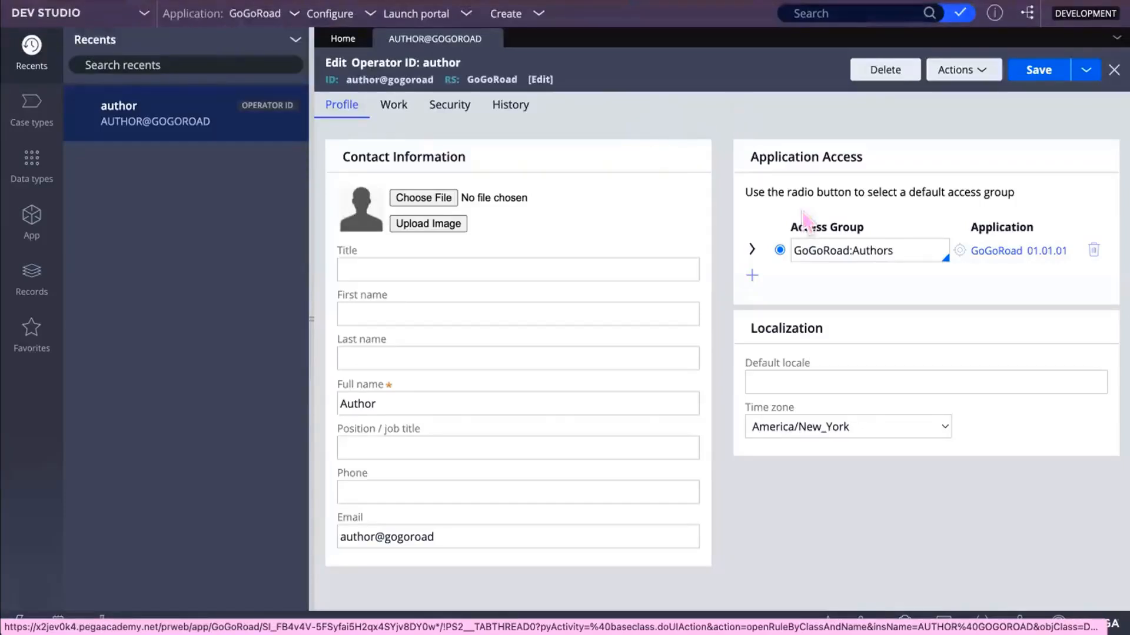
left_click(664, 266)
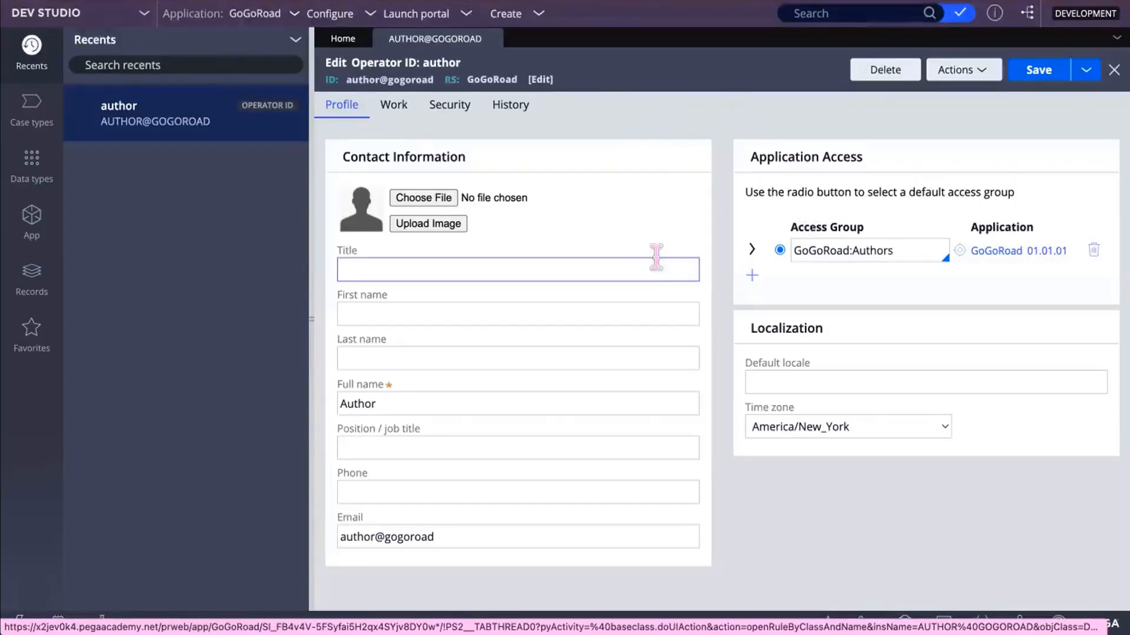
left_click(1086, 70)
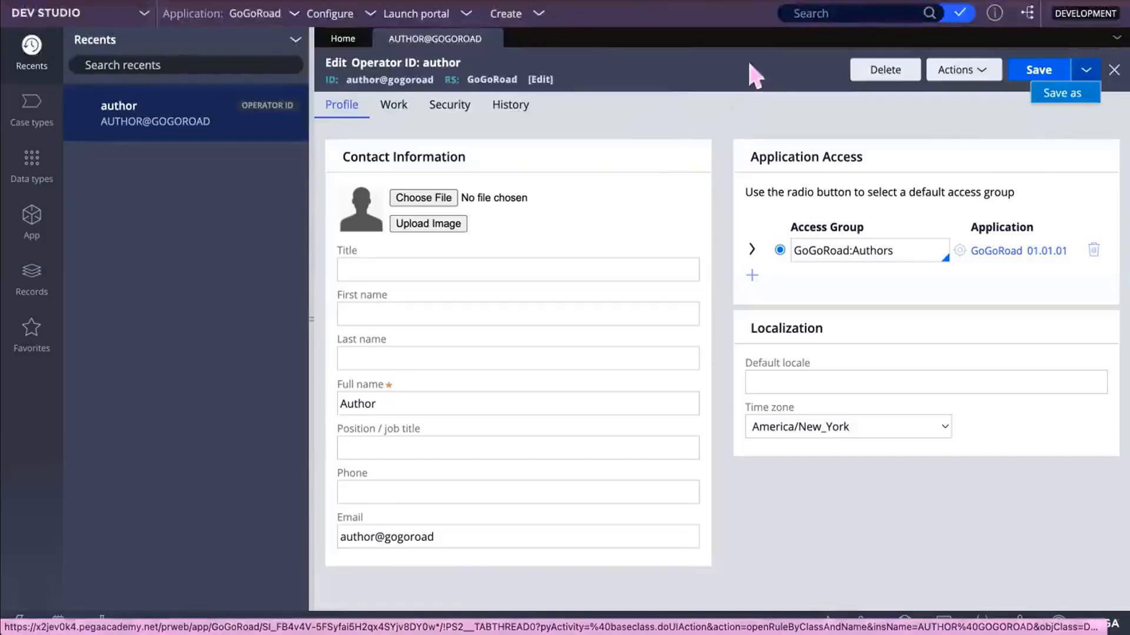
left_click(1064, 94)
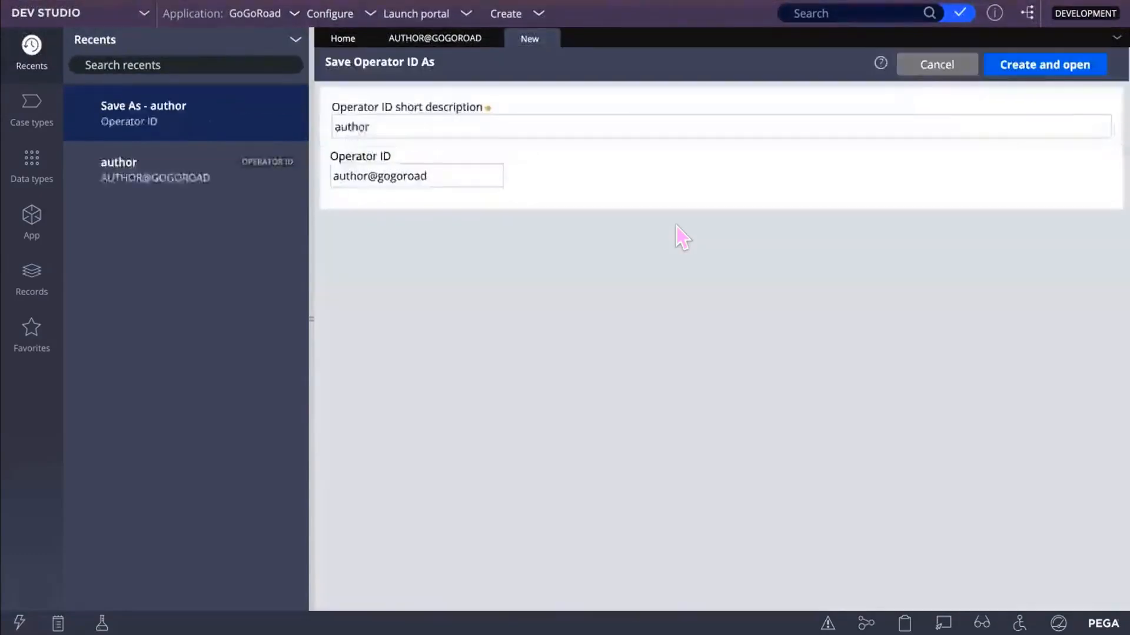
- Enter the new operator's short description and operator ID, and create and open the record
left_click(367, 118)
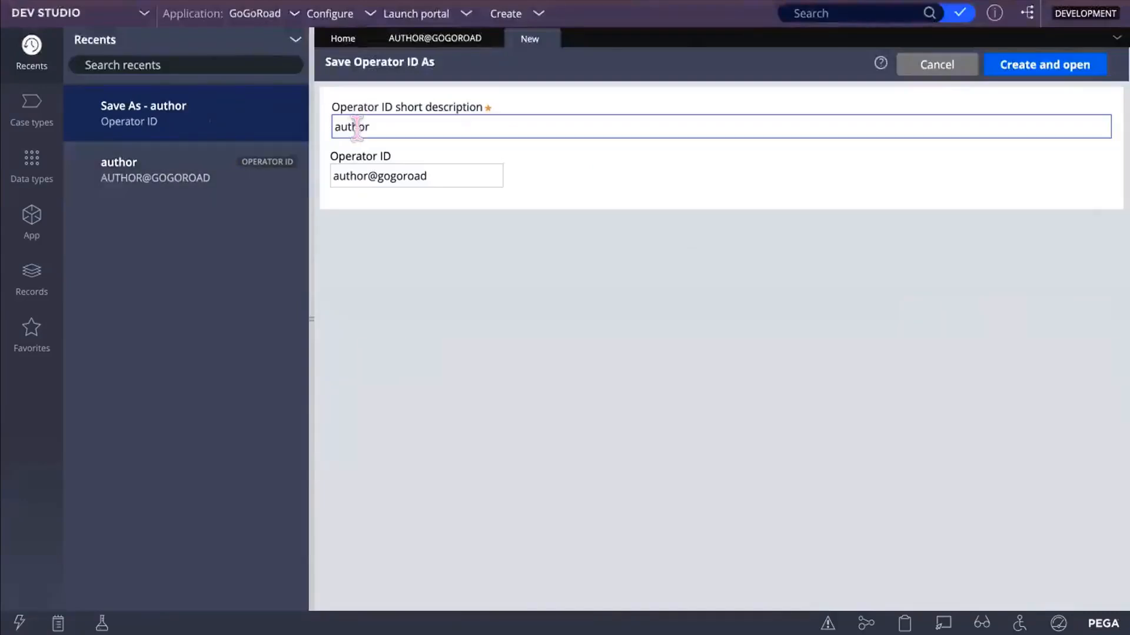
left_click_drag(392, 129, 302, 125)
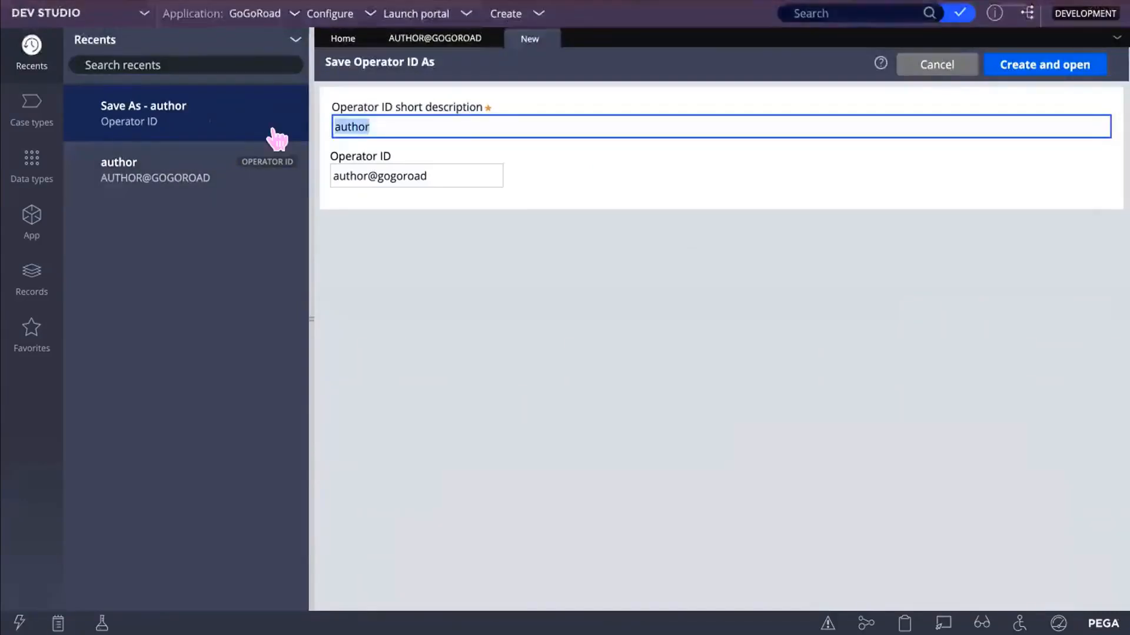
type("[masked]")
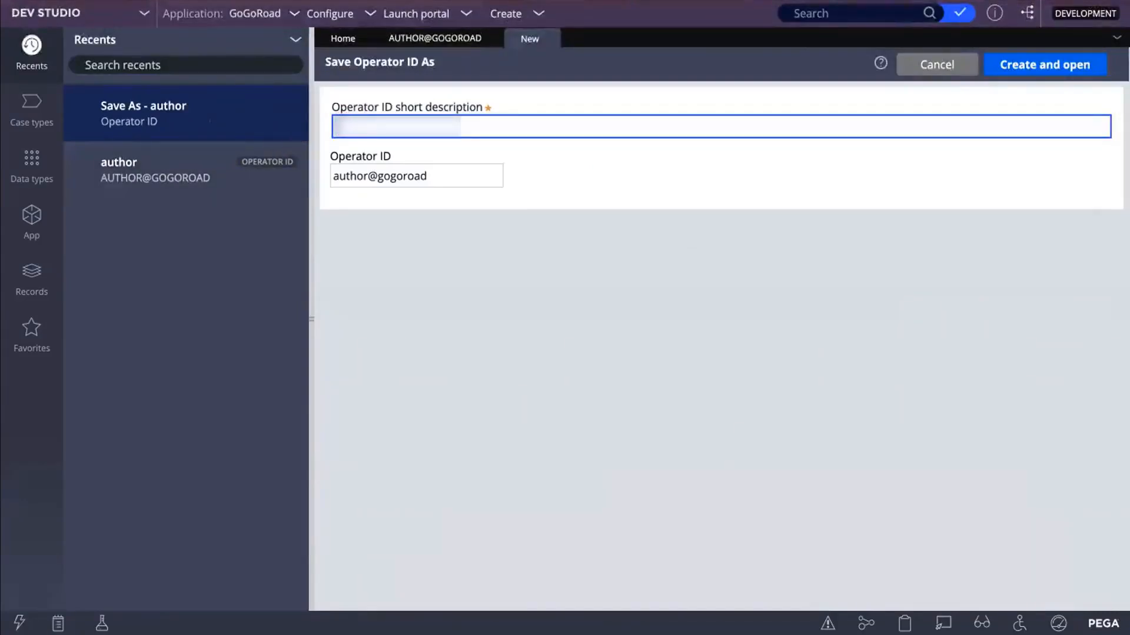
type("[masked]")
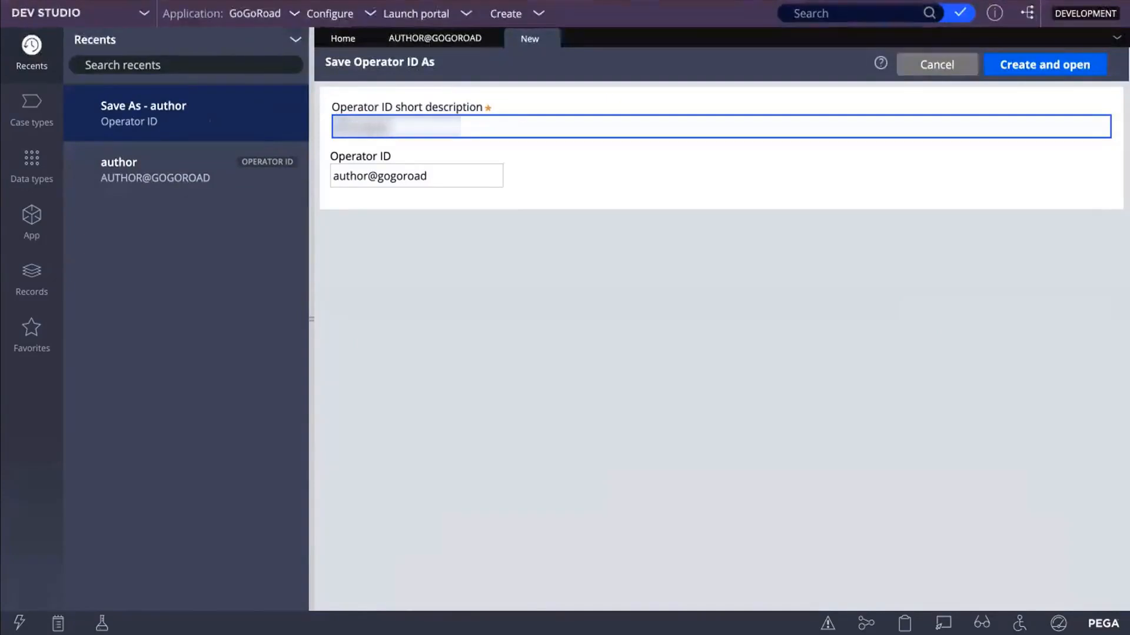
left_click_drag(435, 176, 325, 162)
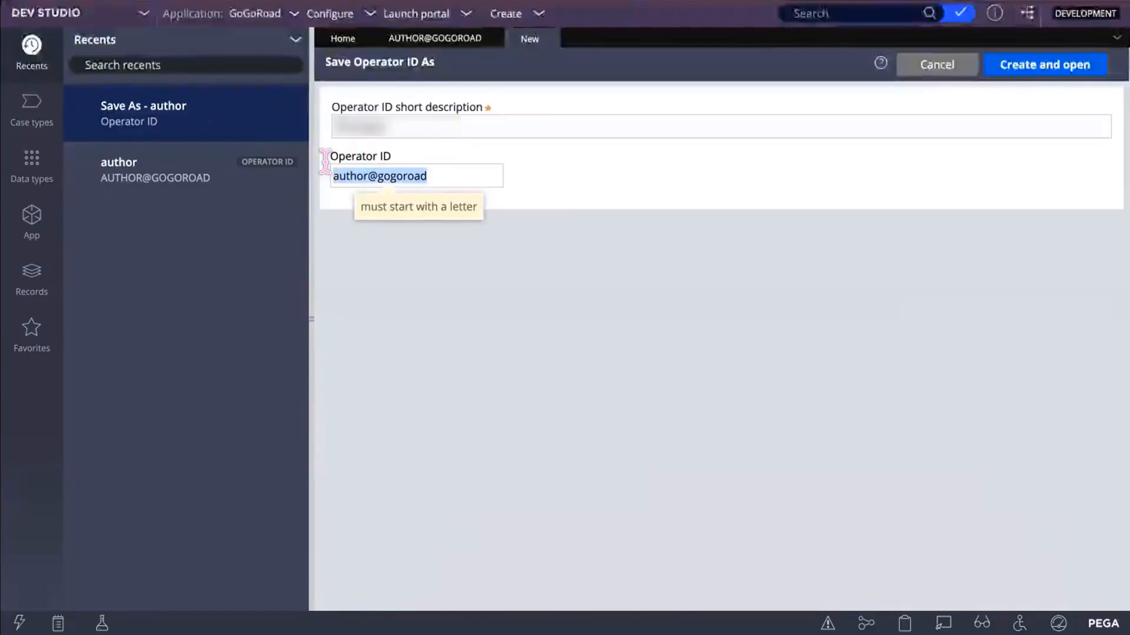
type("[masked]")
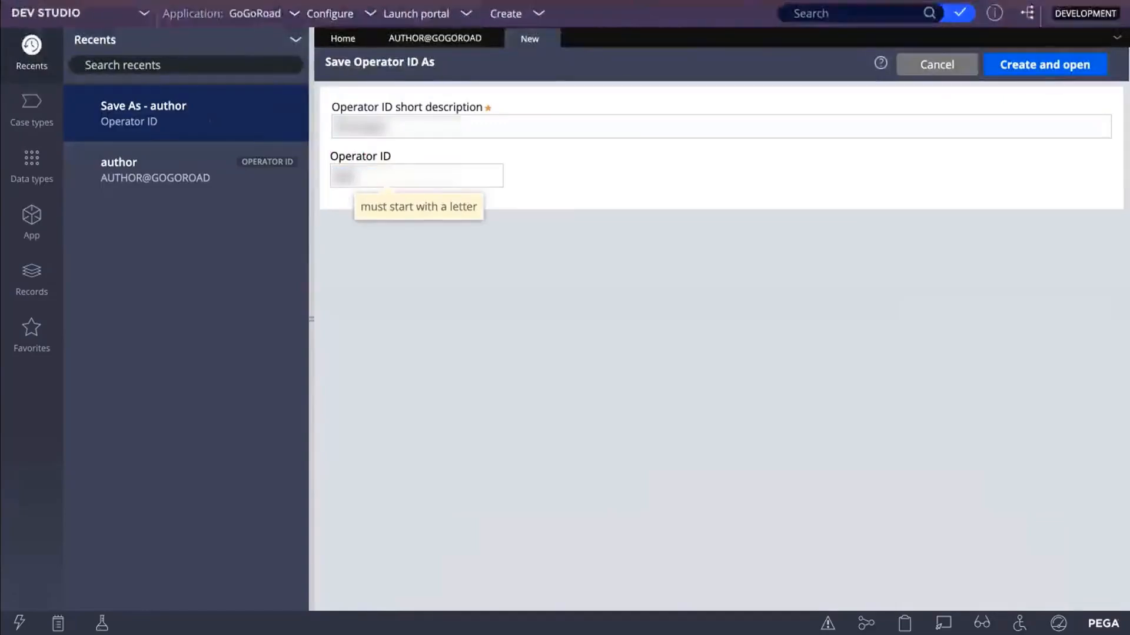
type("[masked]")
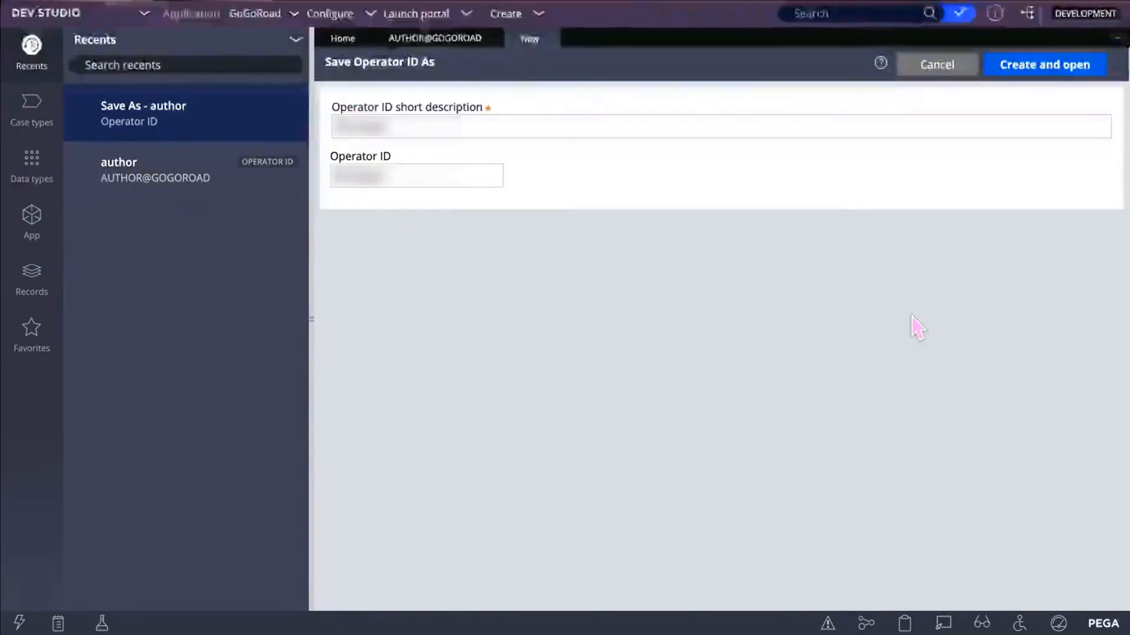
left_click(1058, 65)
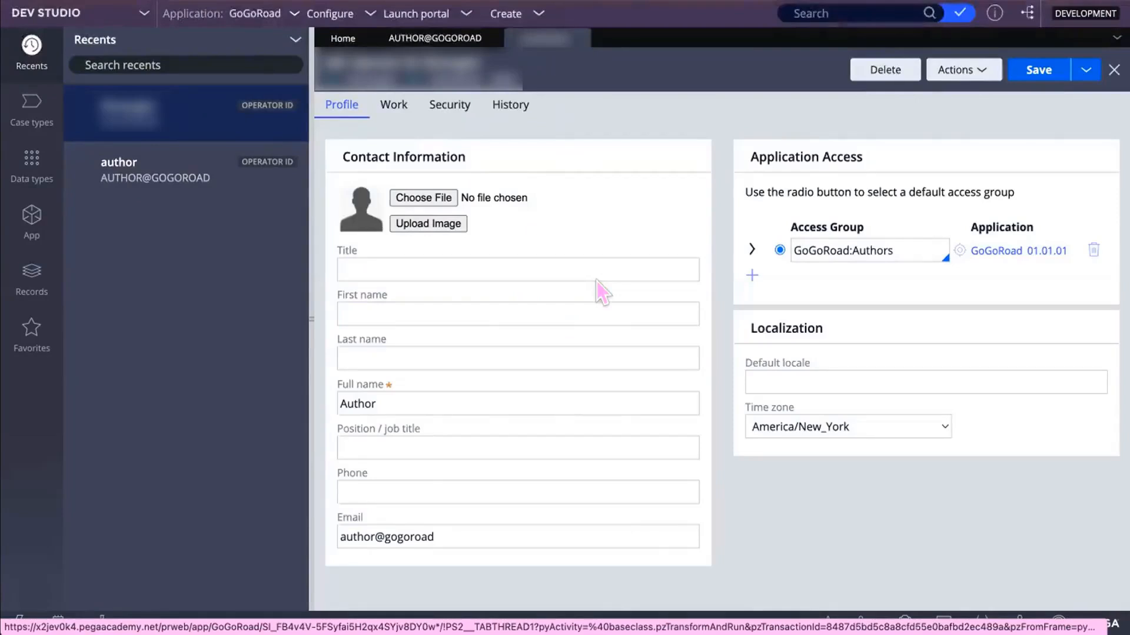
left_click(655, 314)
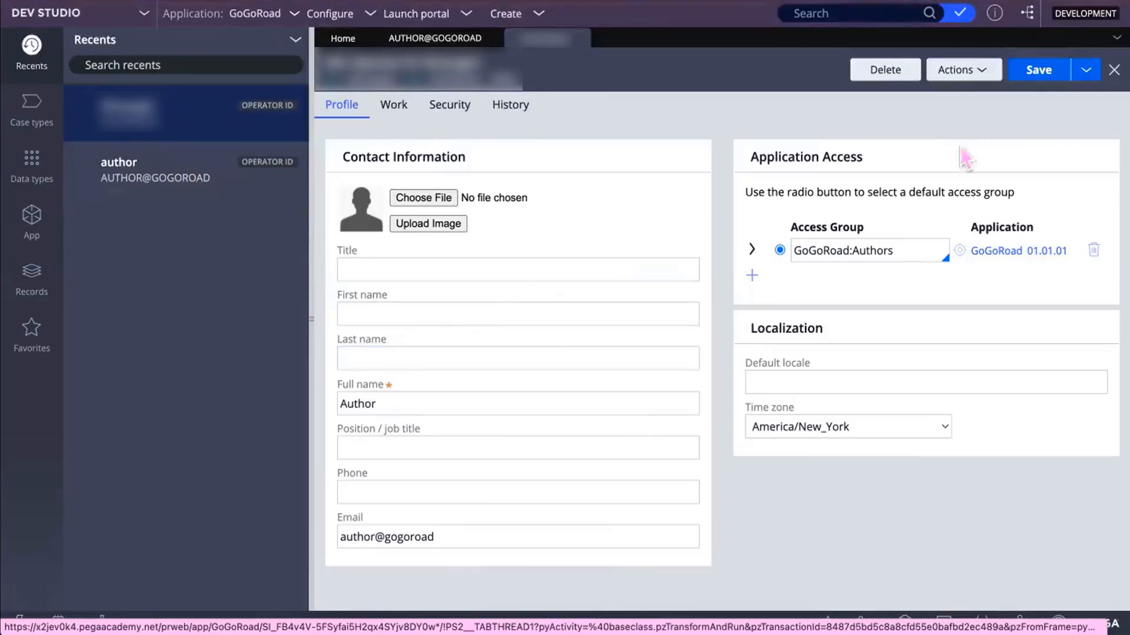
- Set a new account password in the new operator's security settings, filling in both the new password and its confirmation
left_click(457, 111)
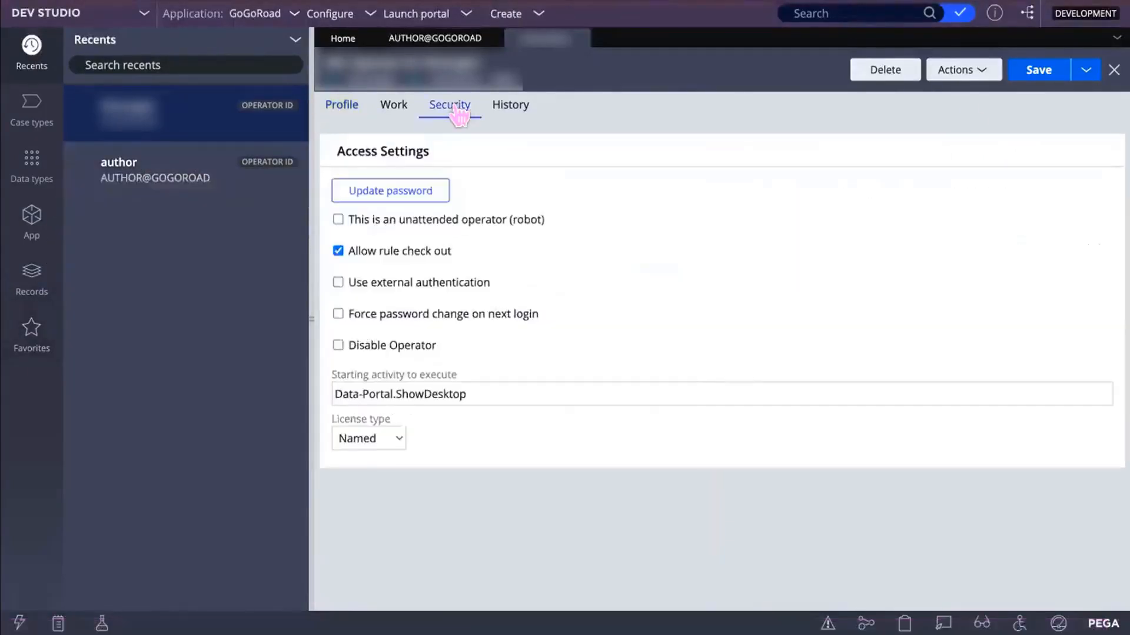
left_click(392, 192)
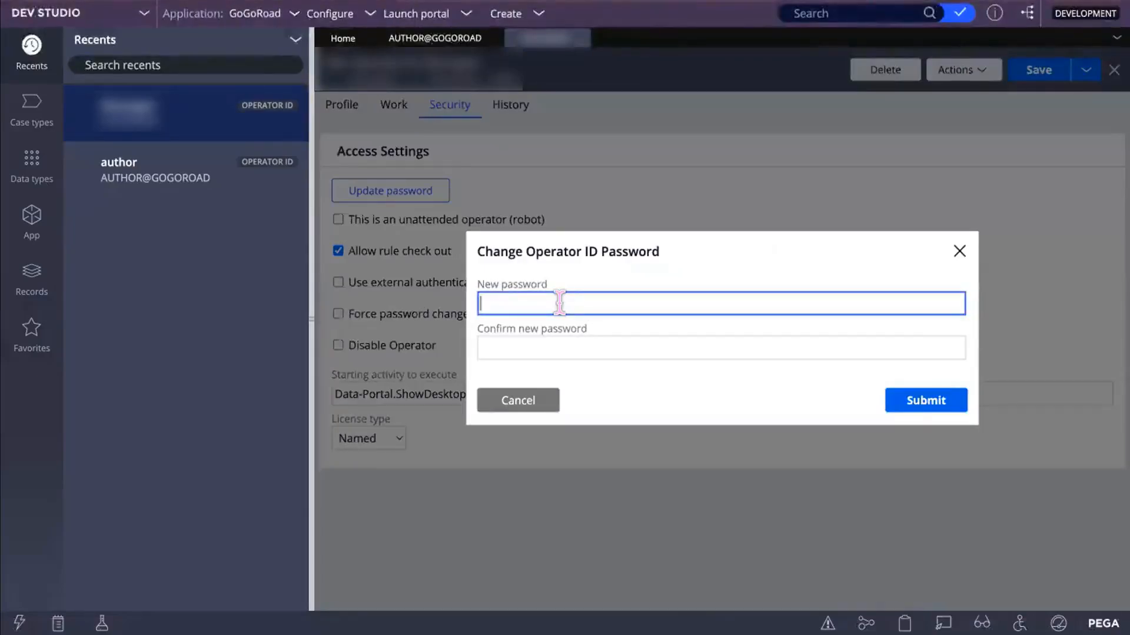
type("•")
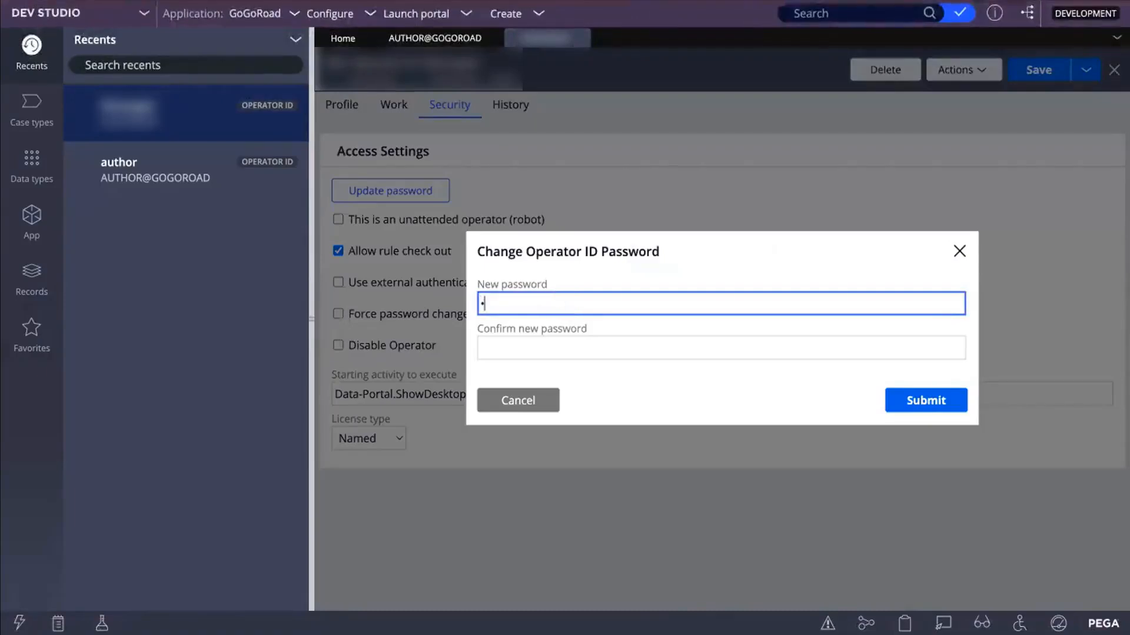
type("•••")
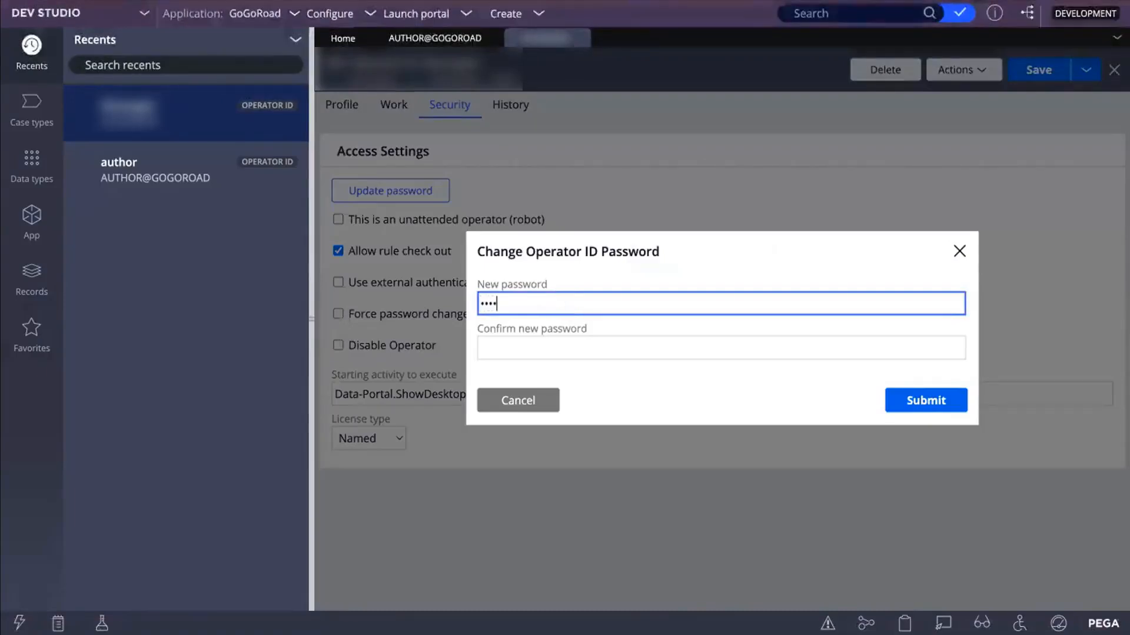
type("••••")
left_click(536, 341)
double_click(503, 304)
key("BackSpace")
type("•••••")
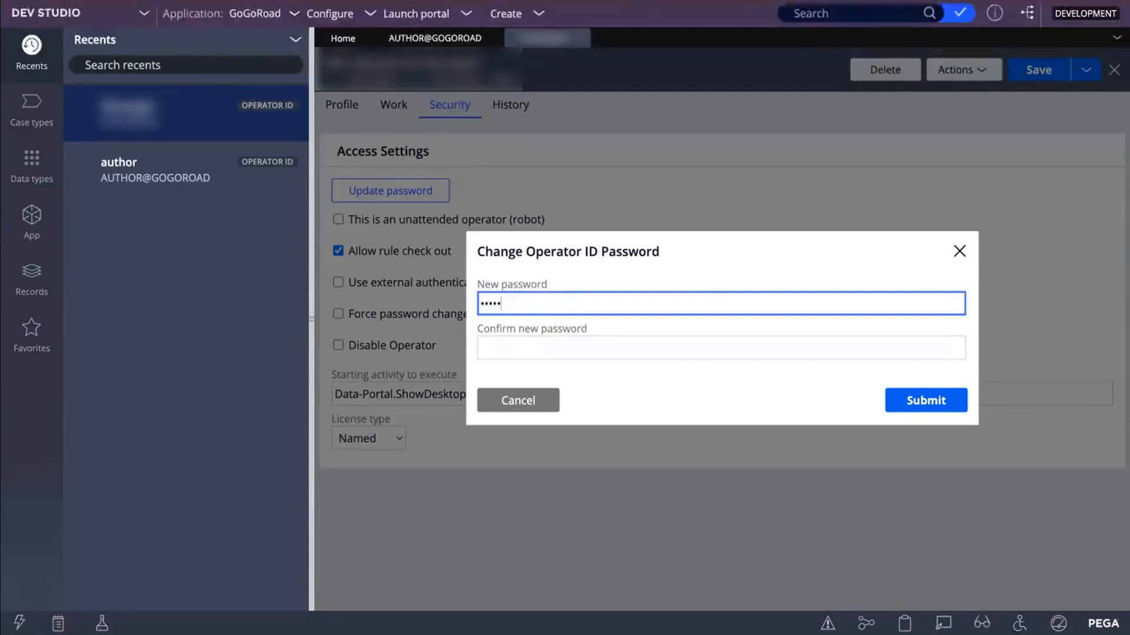
type("••••")
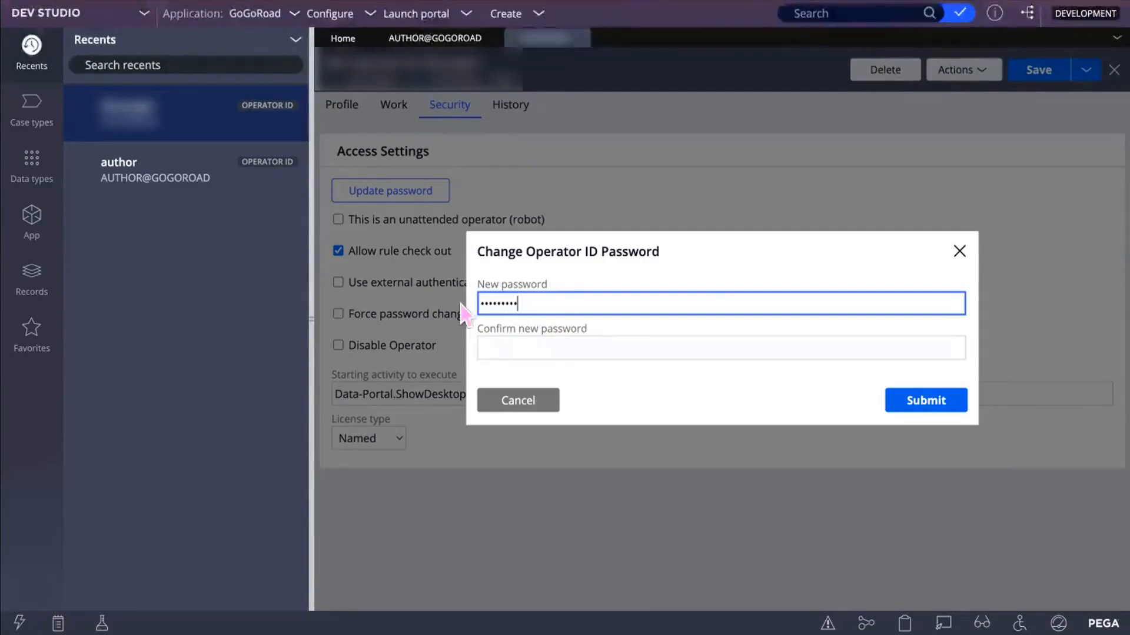
left_click(490, 336)
type("•••••")
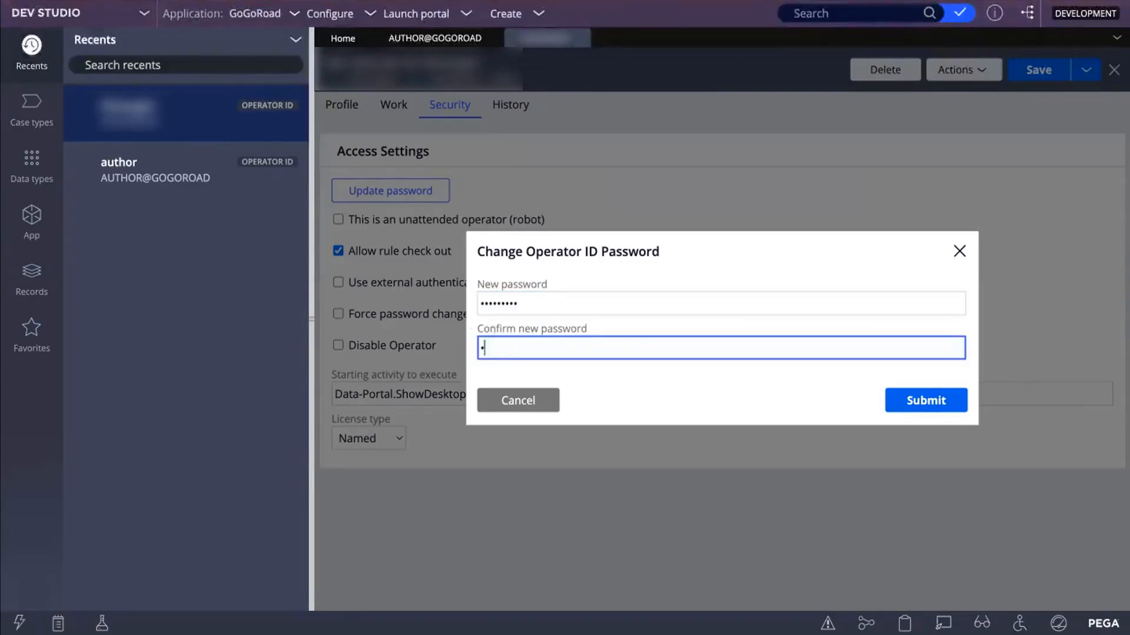
type("••••")
left_click(937, 404)
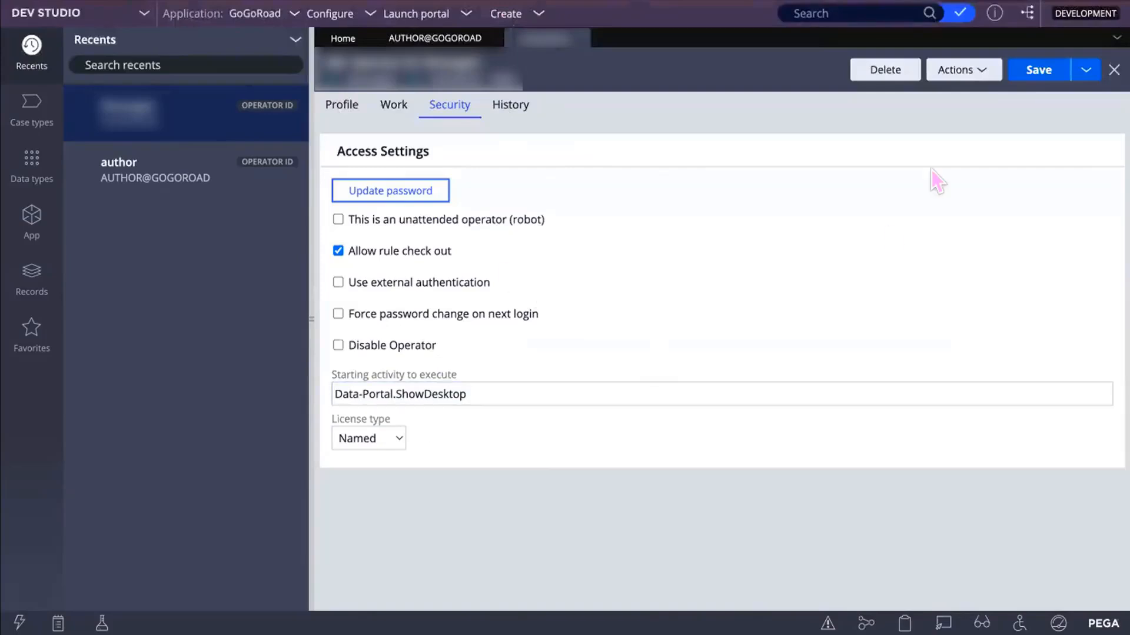
- Save the new operator record
left_click(1082, 71)
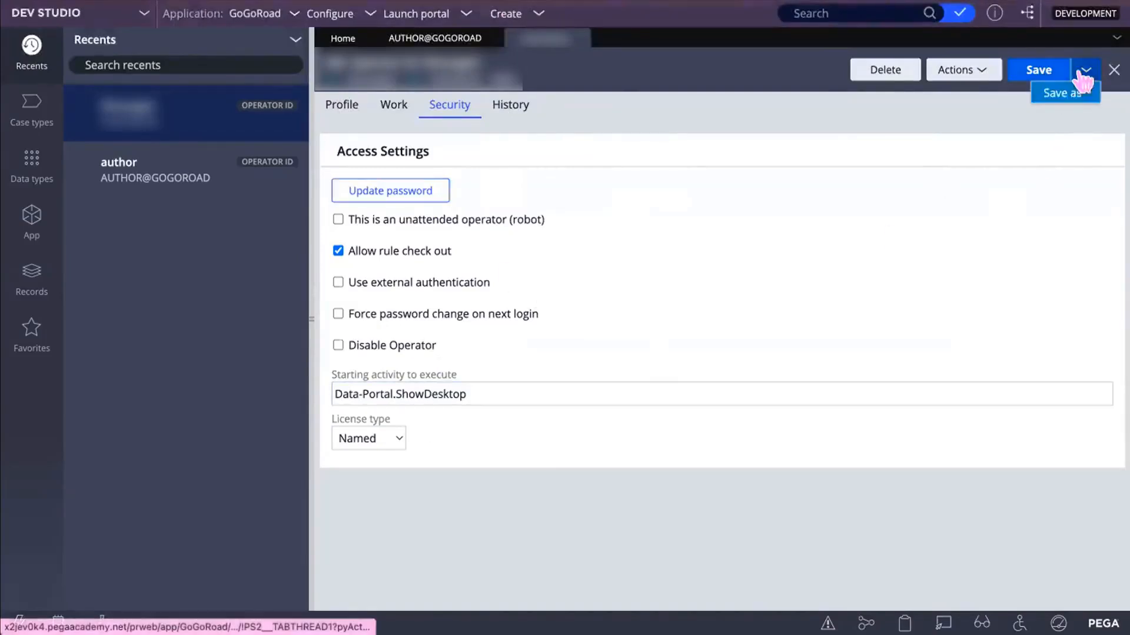
left_click(1034, 72)
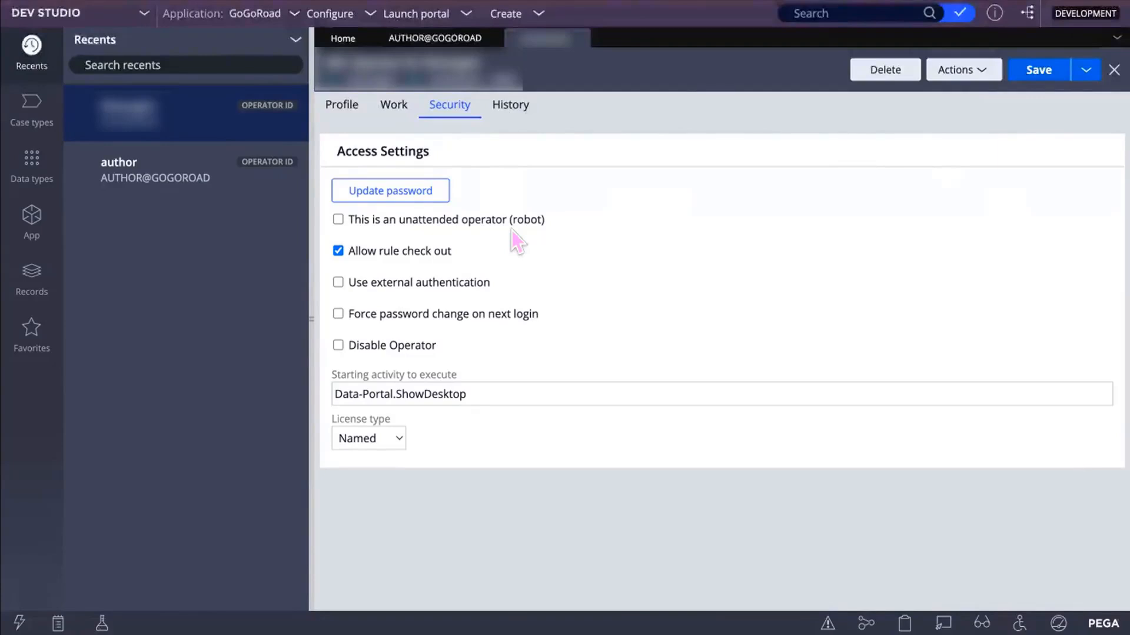
left_click(1035, 70)
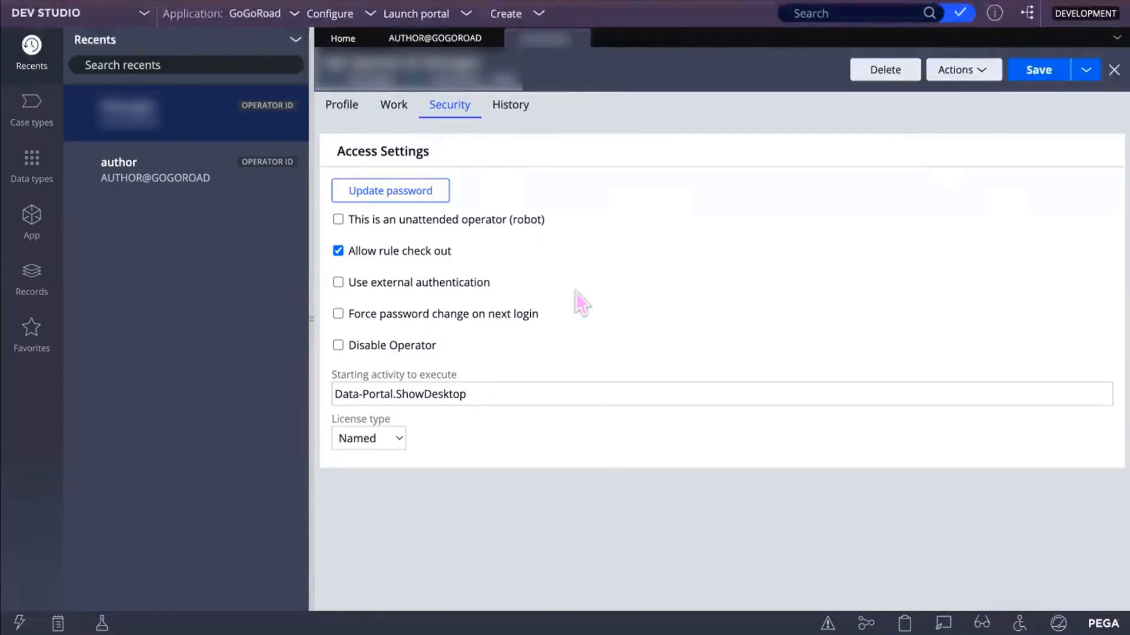
left_click(529, 414)
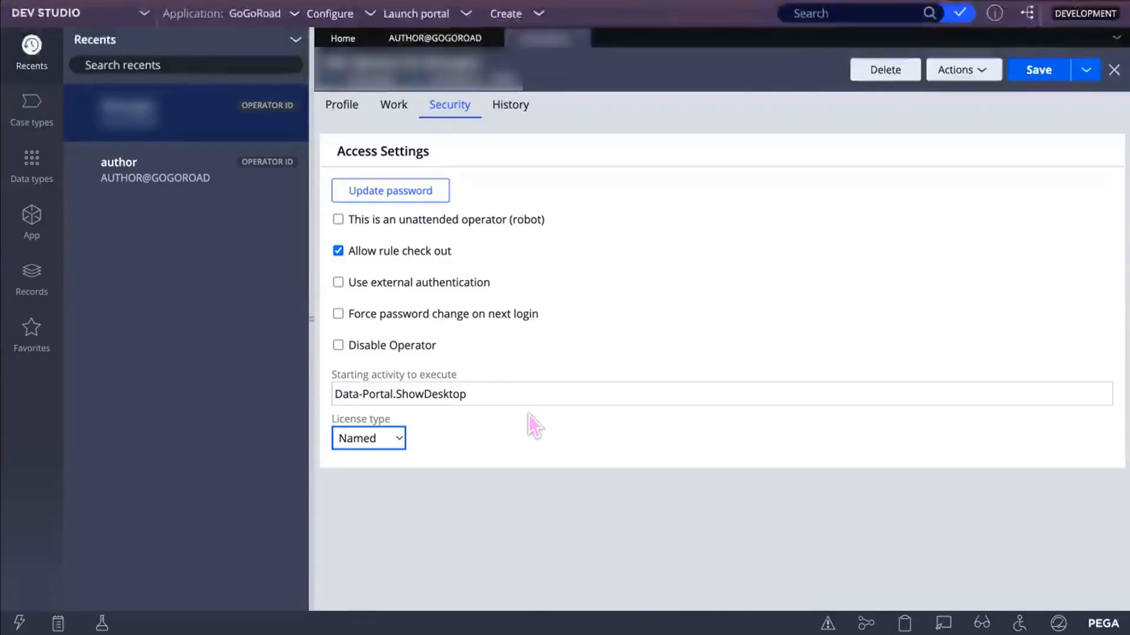
- Start a new application and choose Build from scratch as its application type
left_click(462, 40)
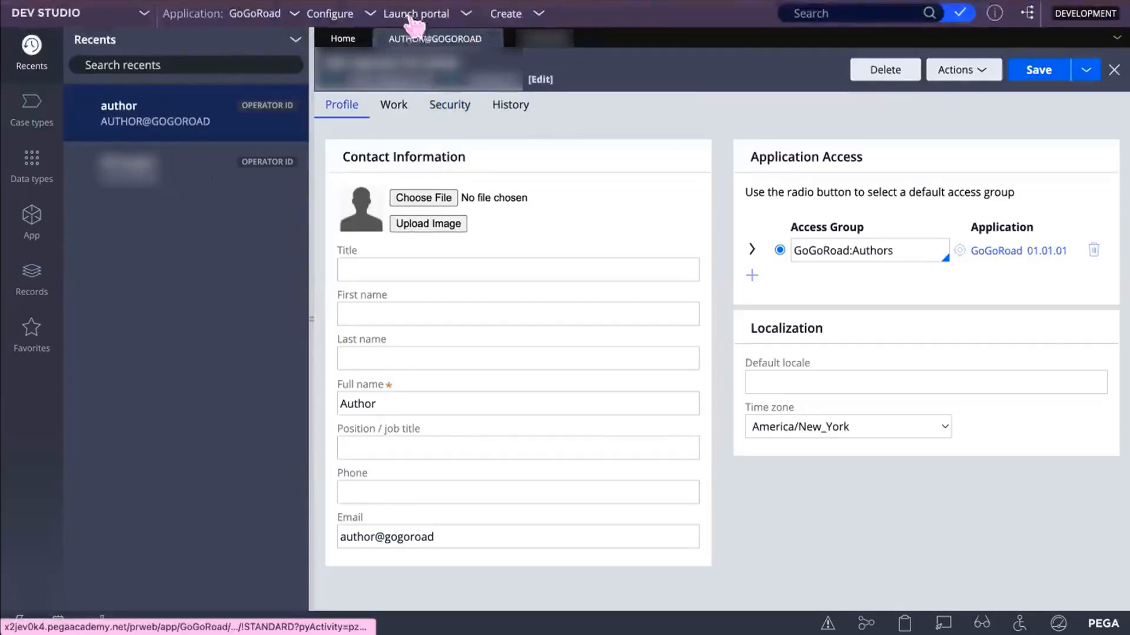
left_click(263, 14)
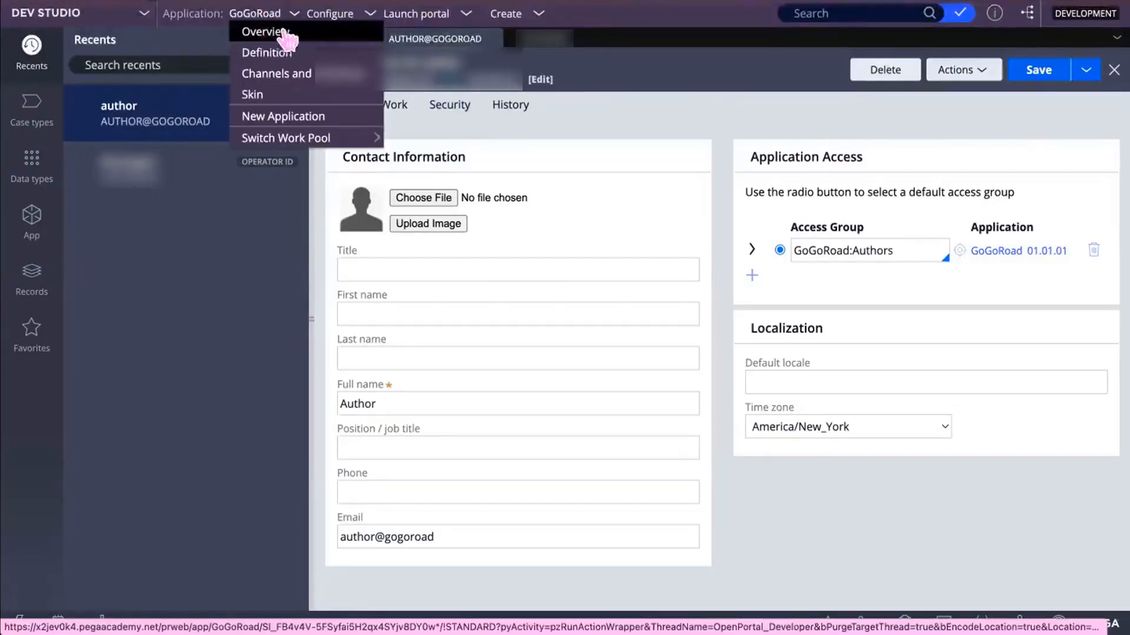
left_click(292, 120)
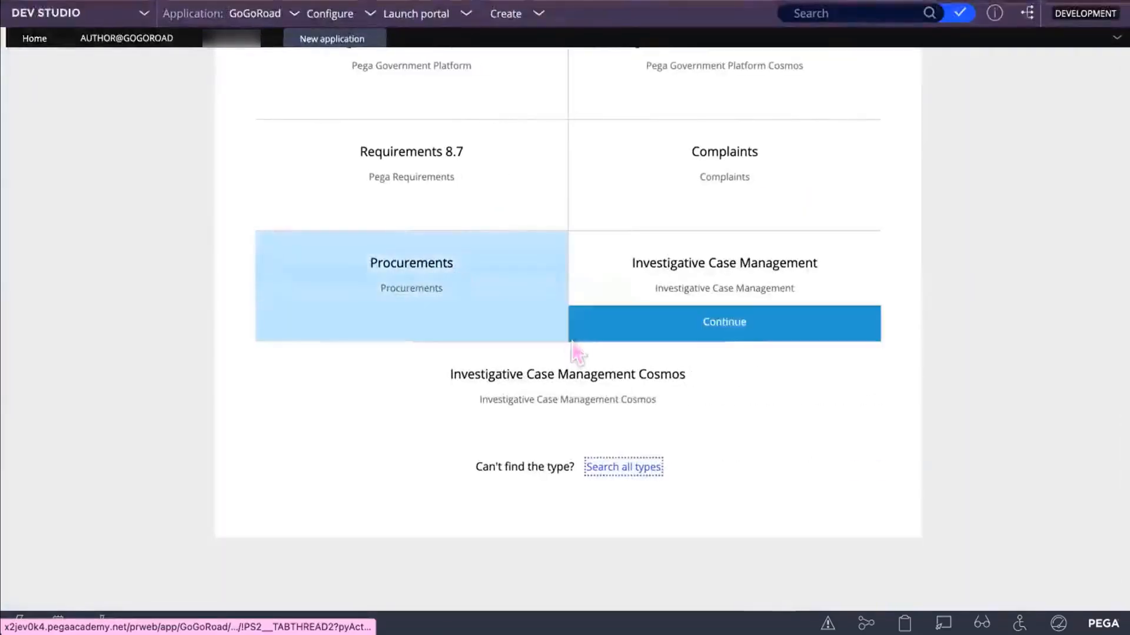
scroll(574, 353, "up", 2)
scroll(489, 365, "up", 3)
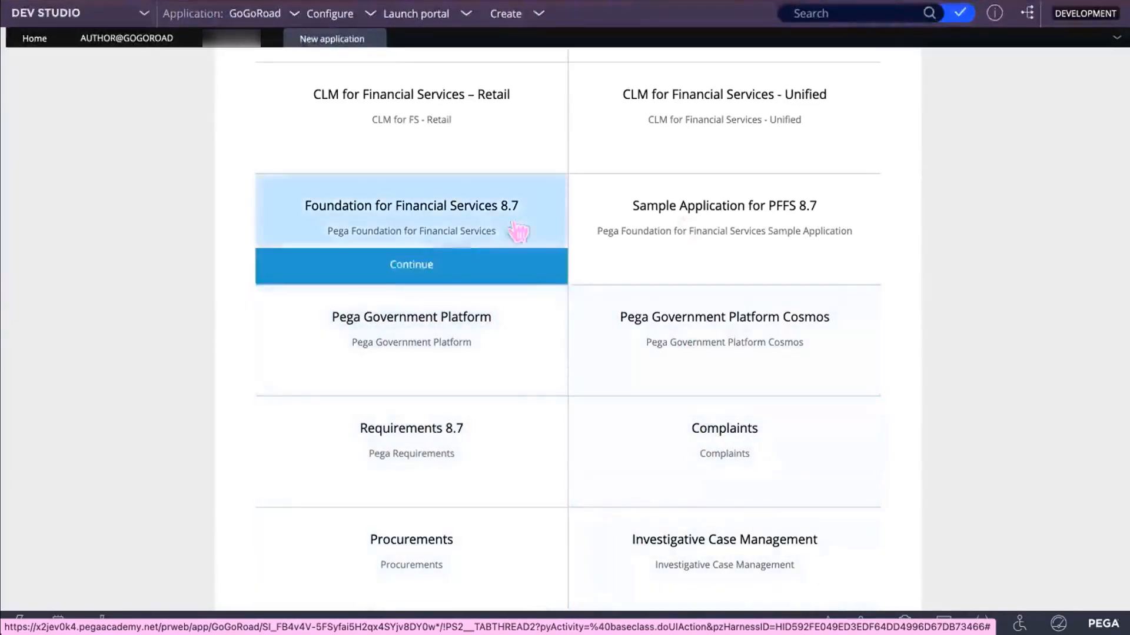
scroll(669, 131, "up", 1)
scroll(670, 131, "up", 5)
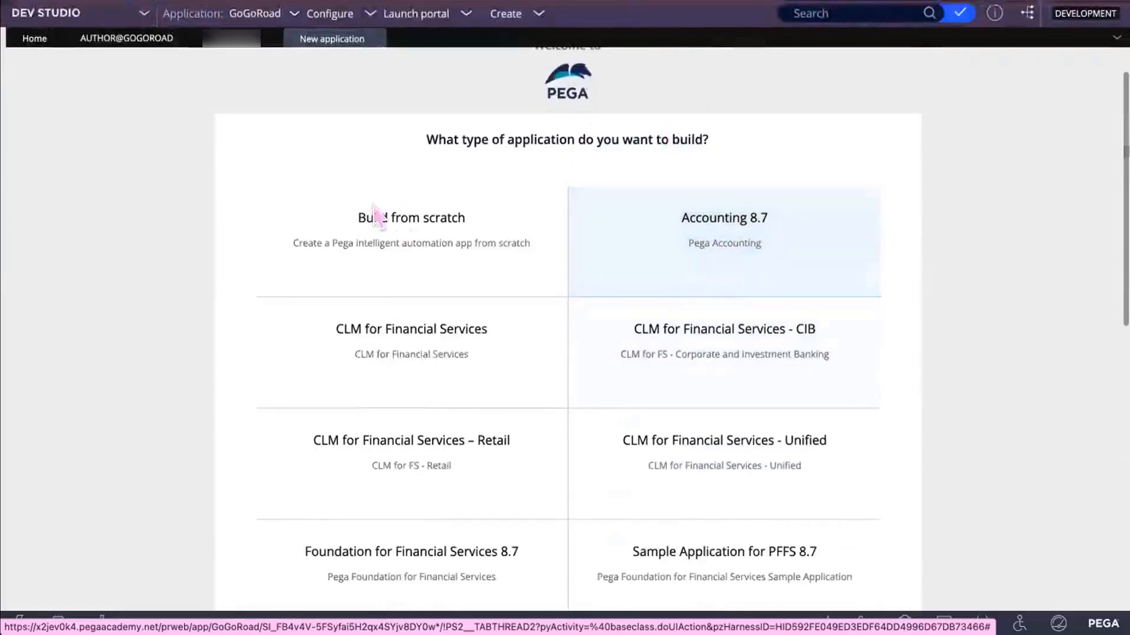
left_click(412, 281)
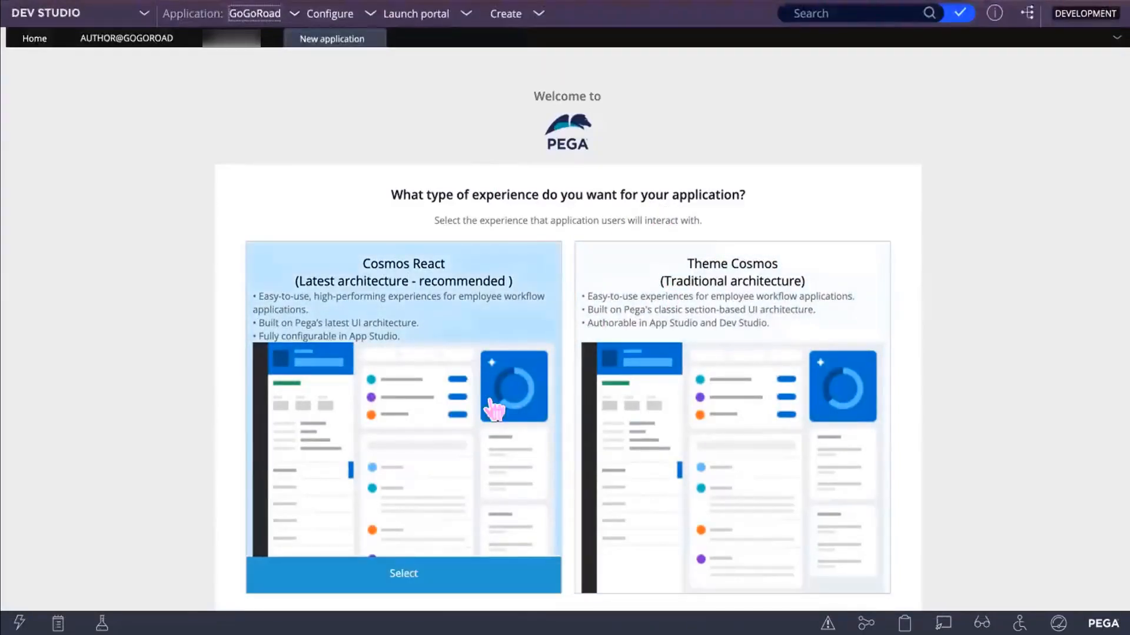
- Choose the Theme Cosmos experience and enter Food Order App as the application name
scroll(735, 340, "down", 2)
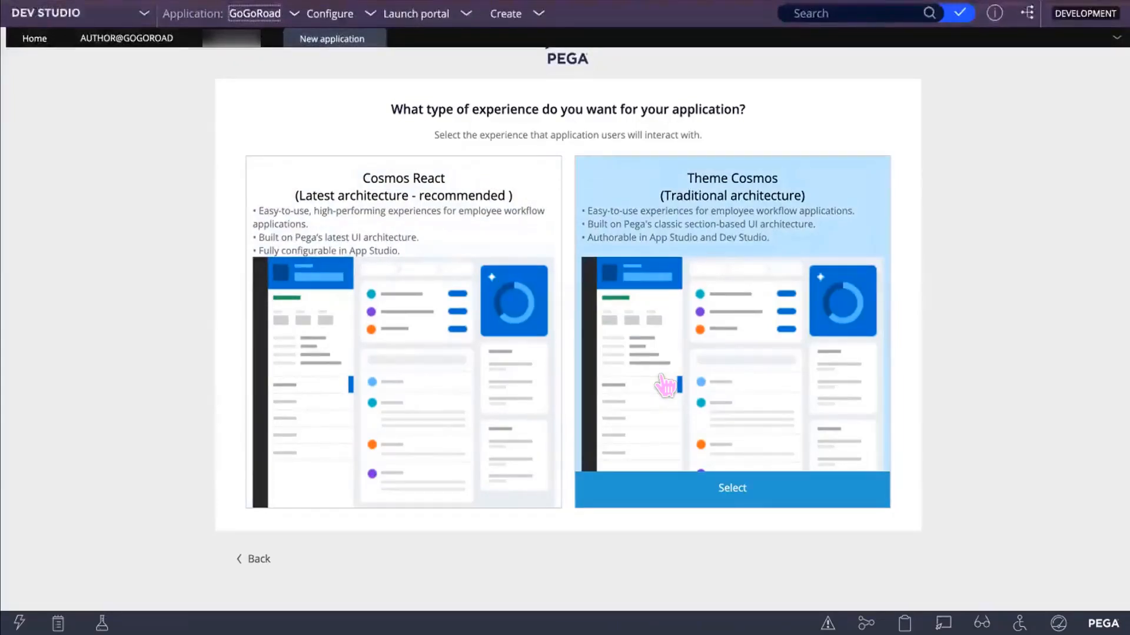
left_click(735, 489)
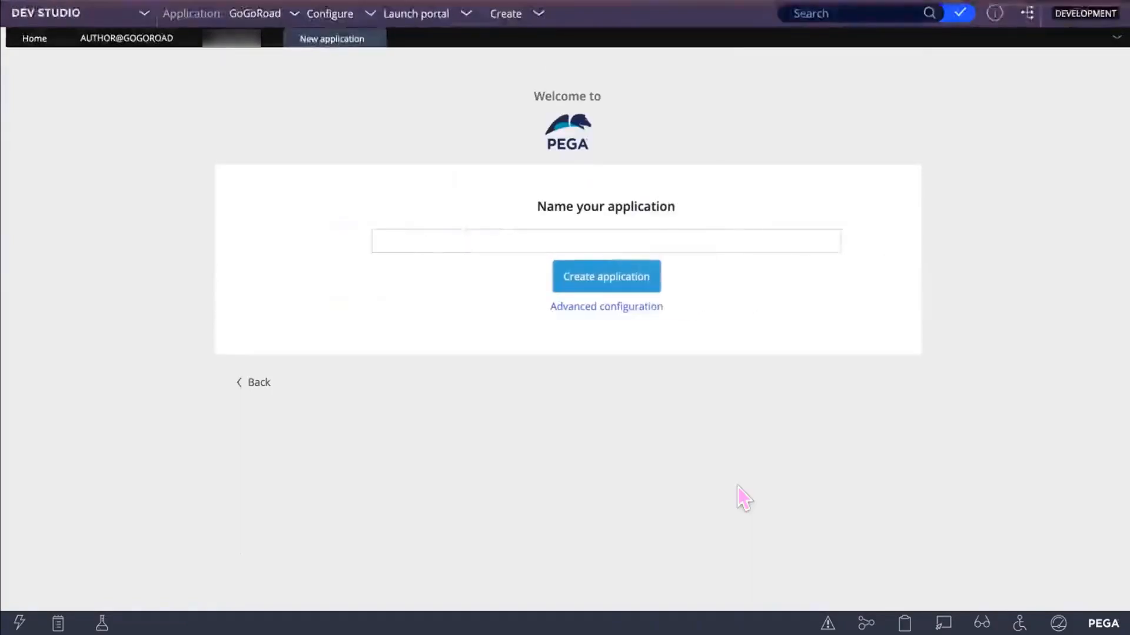
left_click(447, 232)
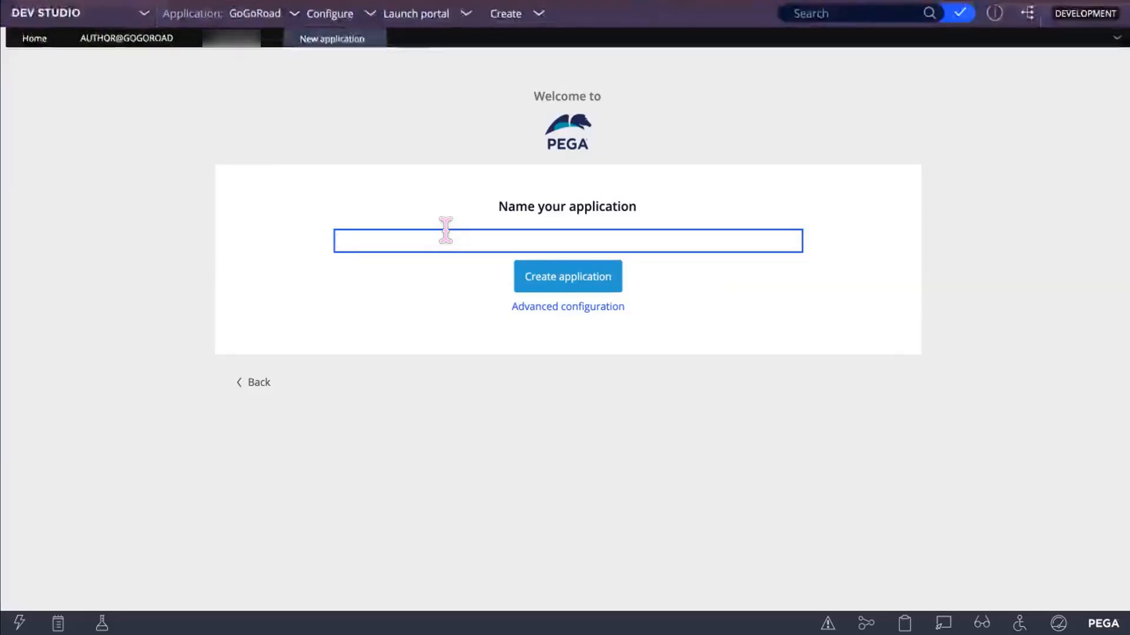
type("On")
key("BackSpace")
key("BackSpace")
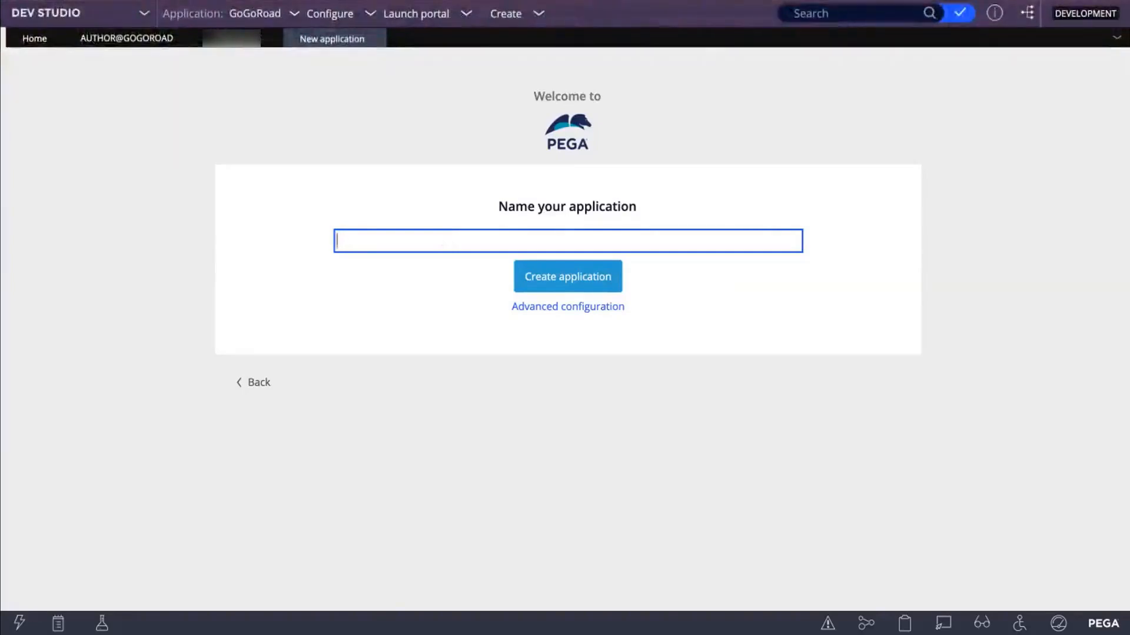
type("Food Order A")
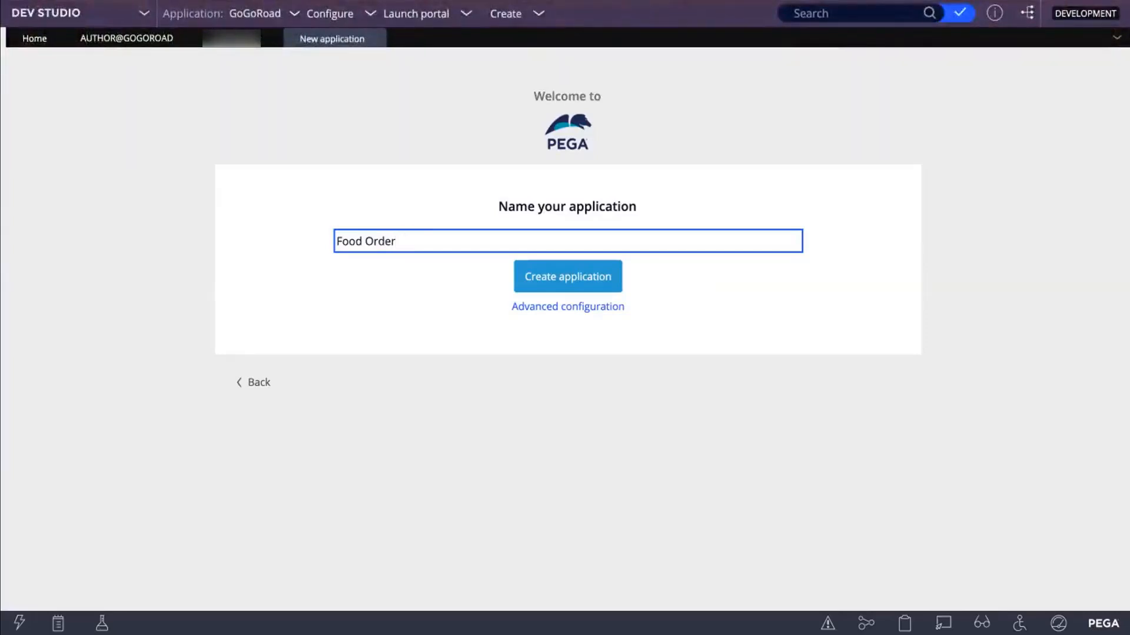
type("p")
key("BackSpace")
type("pp")
- Shorten the application name to FoodOrder, removing the space and the word App
left_click(363, 239)
key("BackSpace")
key("Right")
key("Right")
key("Right")
key("Right")
key("Right")
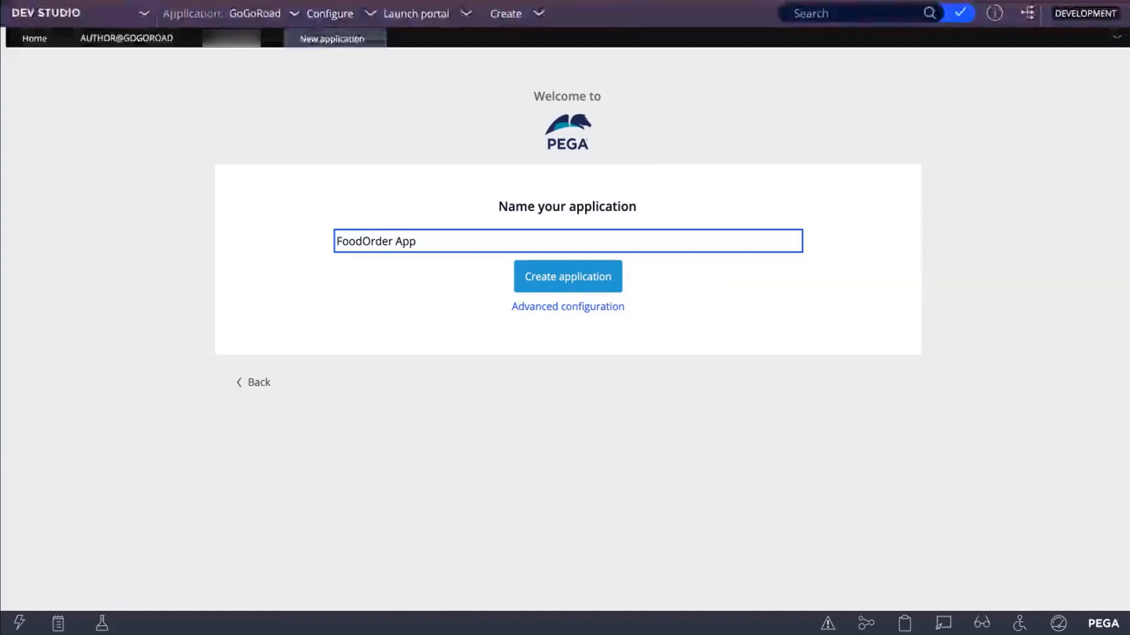
key("BackSpace")
key("BackSpace")
key("BackSpace")
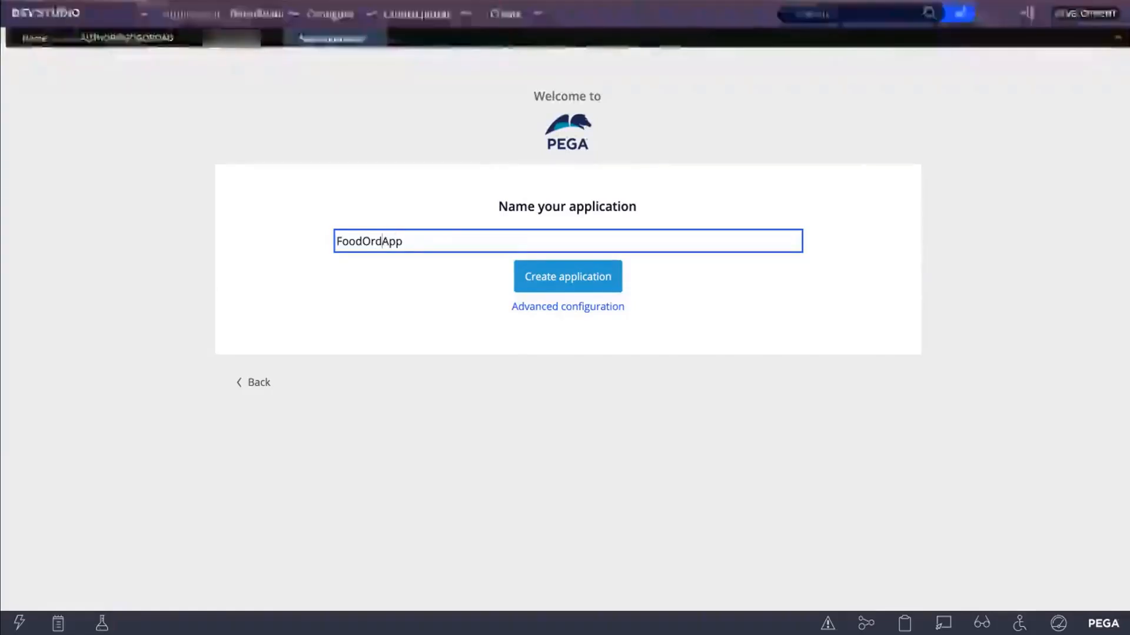
type("er")
double_click(412, 241)
key("BackSpace")
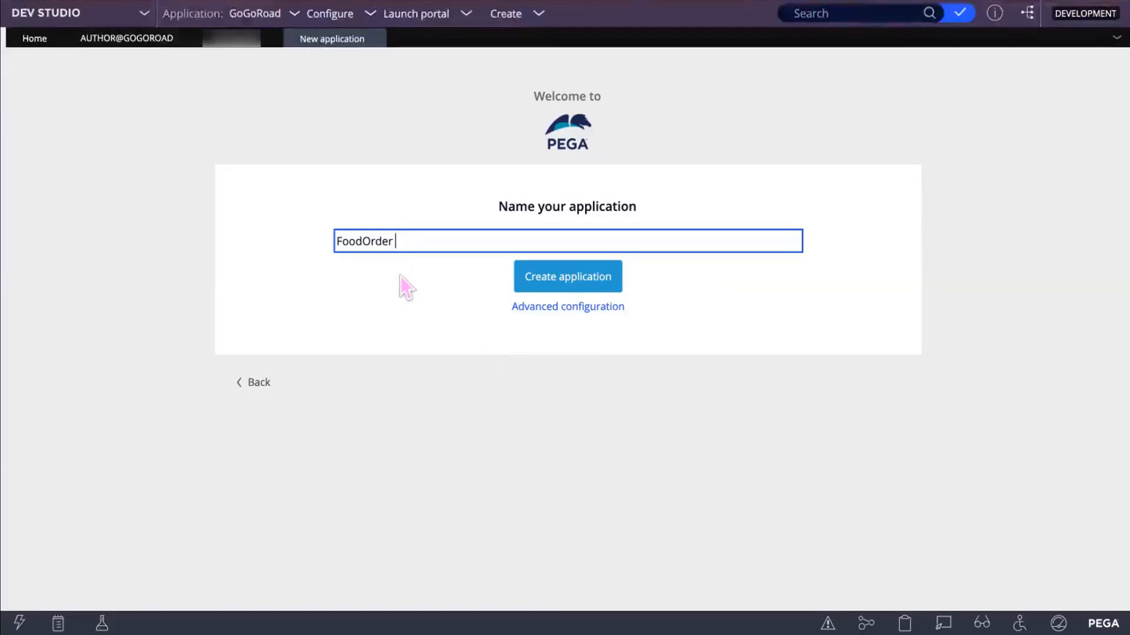
- Open the application's advanced configuration and set the organization name to Subway
left_click(550, 309)
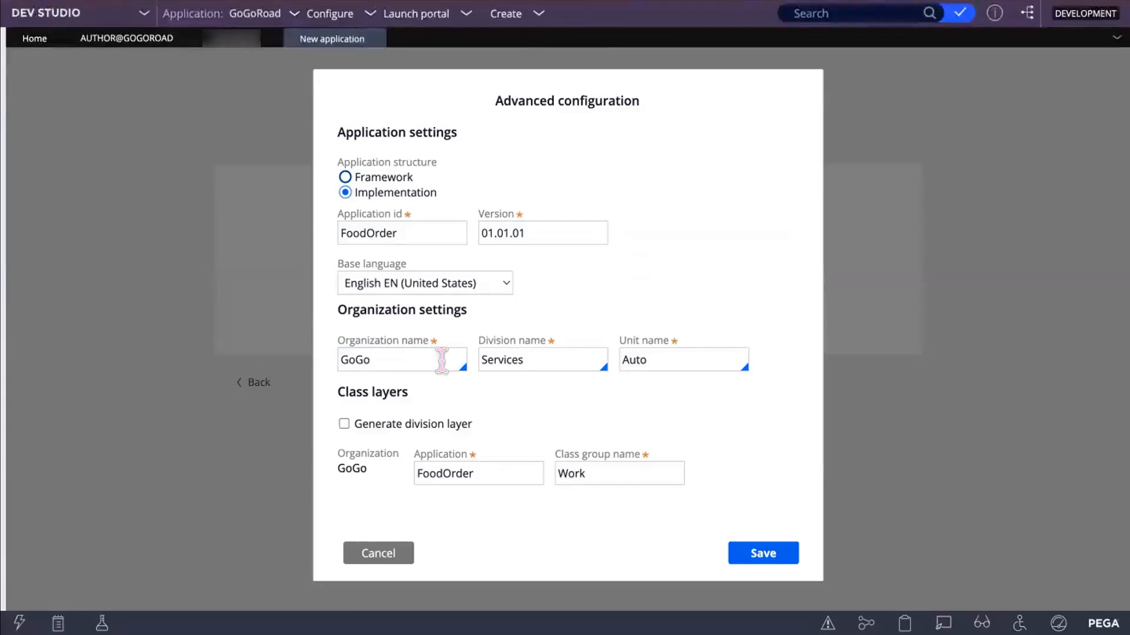
left_click(420, 356)
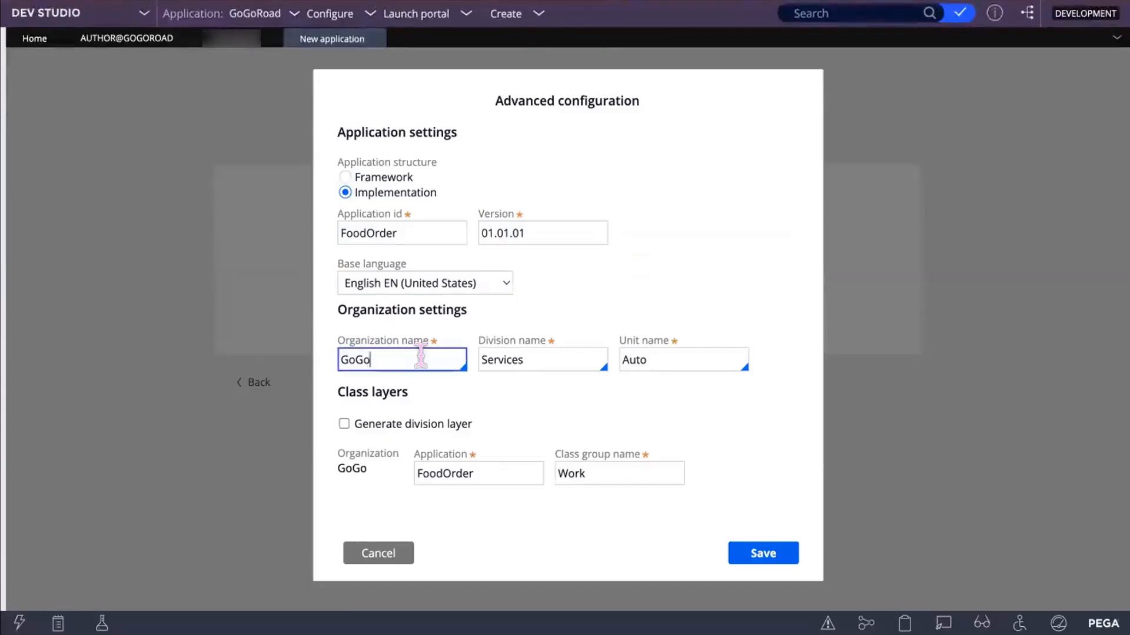
left_click_drag(417, 358, 272, 358)
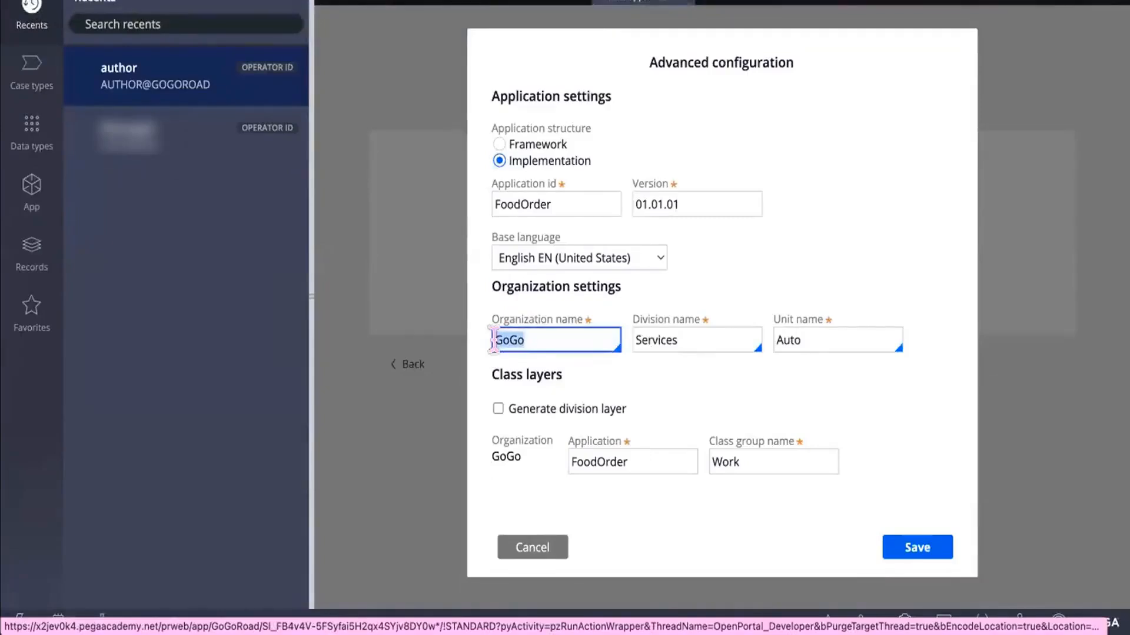
key("BackSpace")
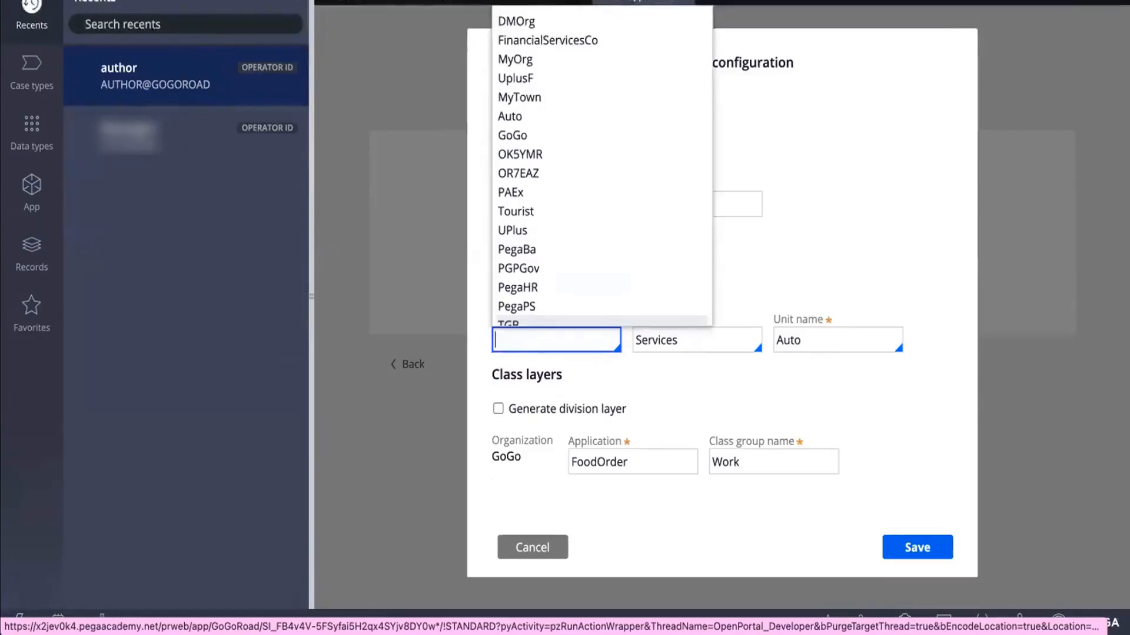
type("T")
key("BackSpace")
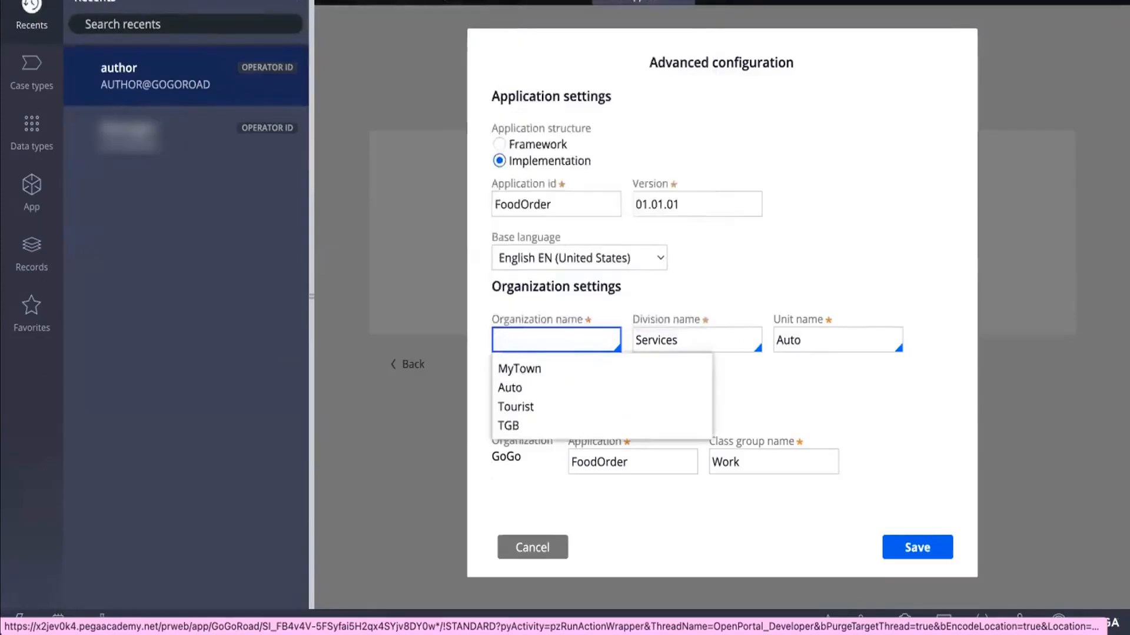
type("F")
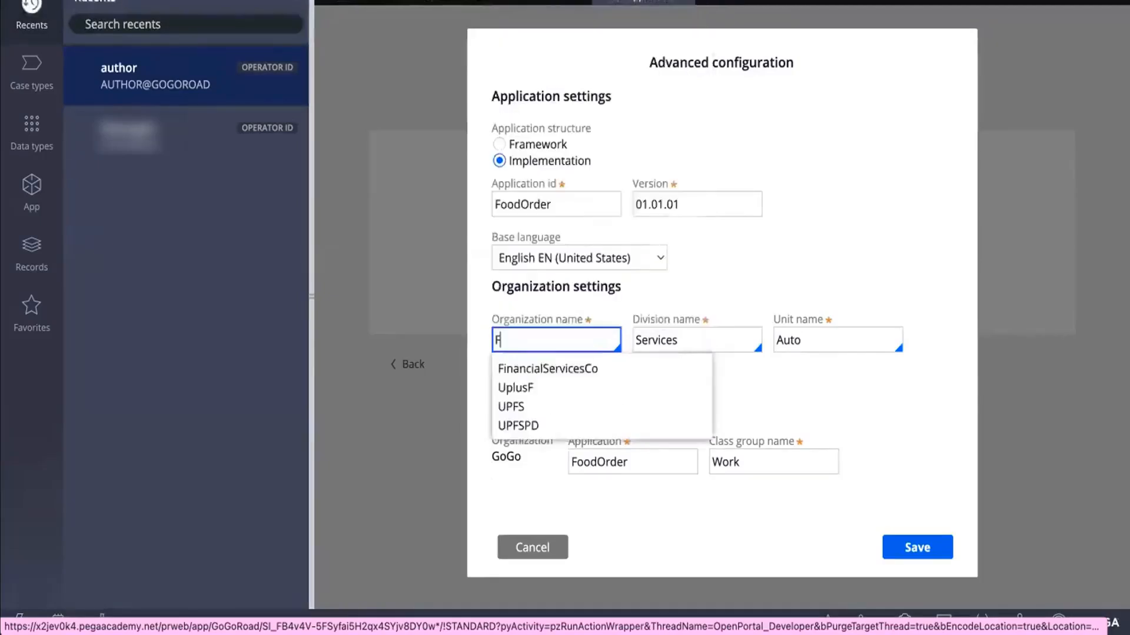
type("ood")
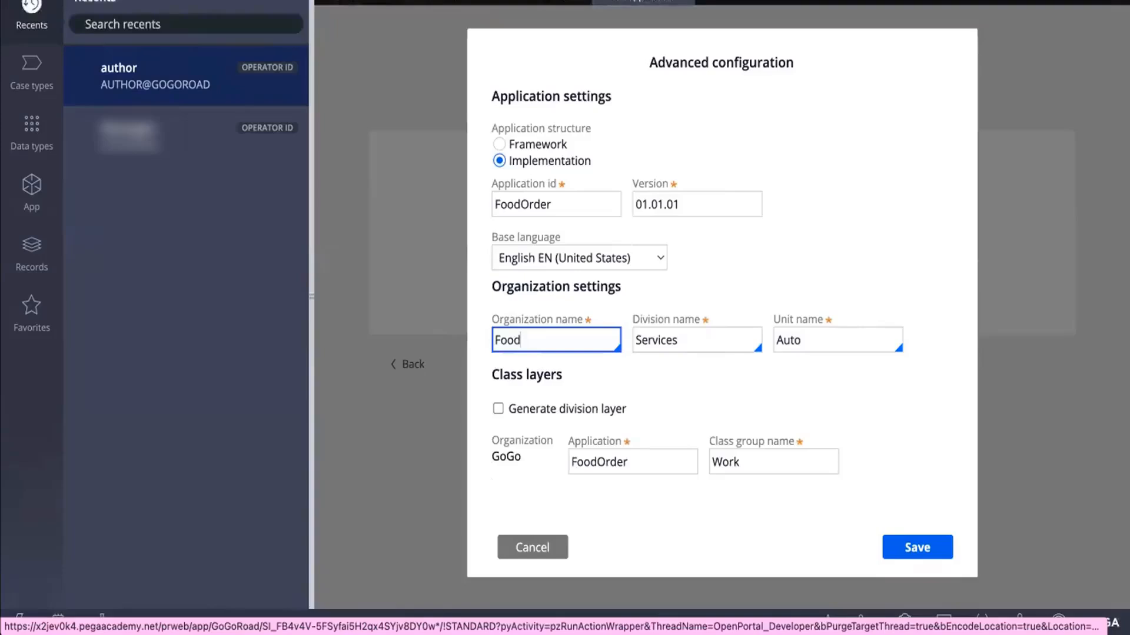
key("BackSpace")
key("BackSpace")
key("BackSpace")
key("BackSpace")
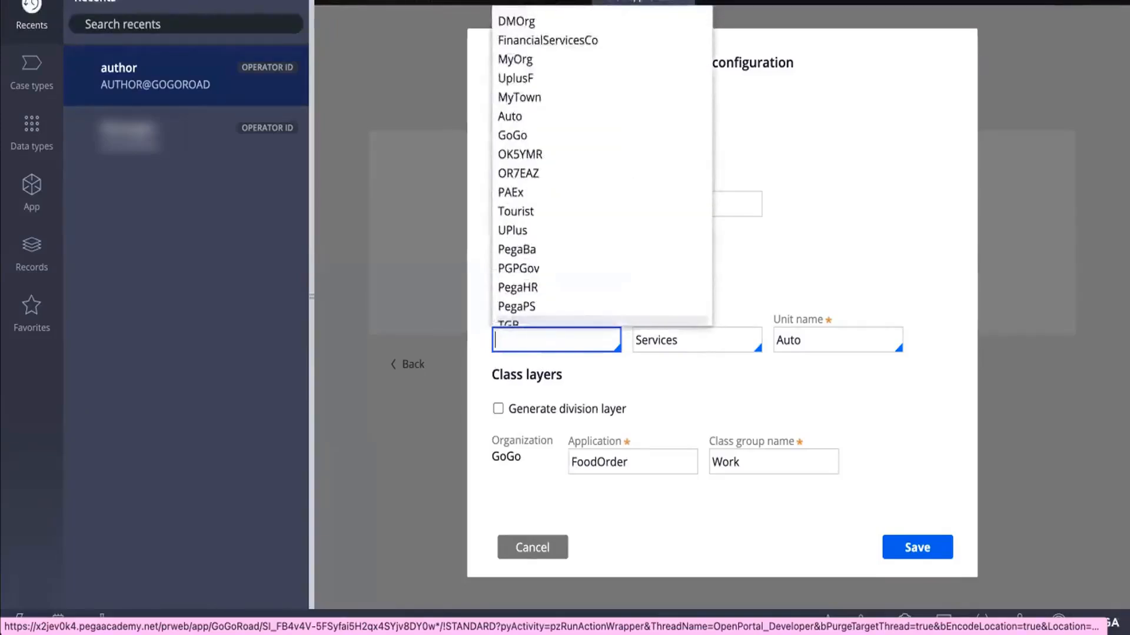
type("Subway")
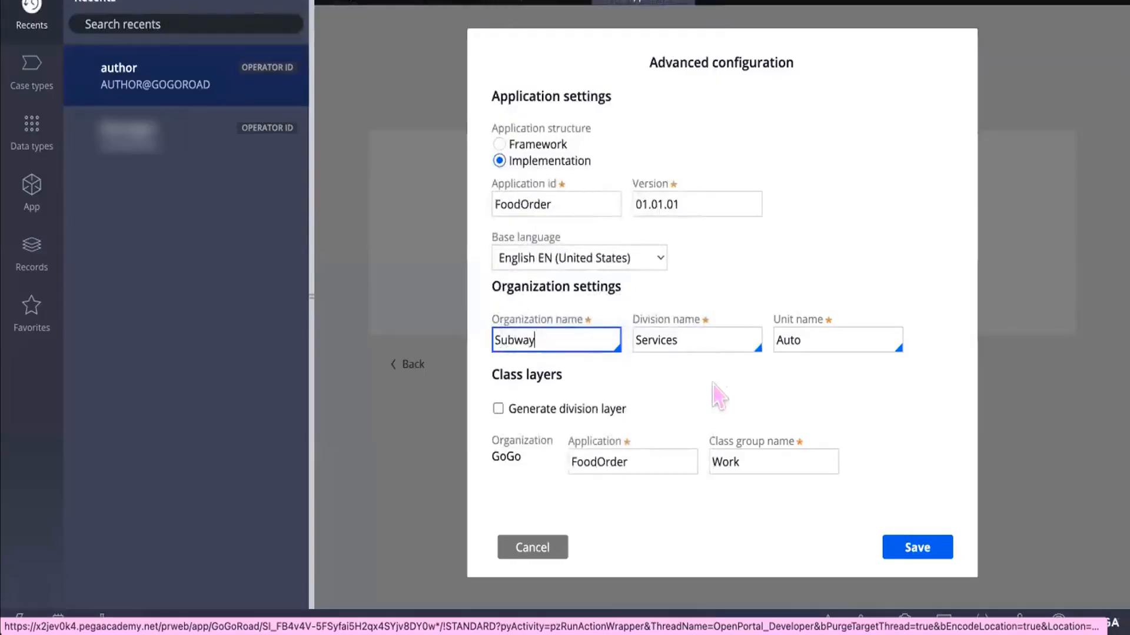
- Set the division name to Div and the unit name to Unit in the organization settings
left_click(716, 337)
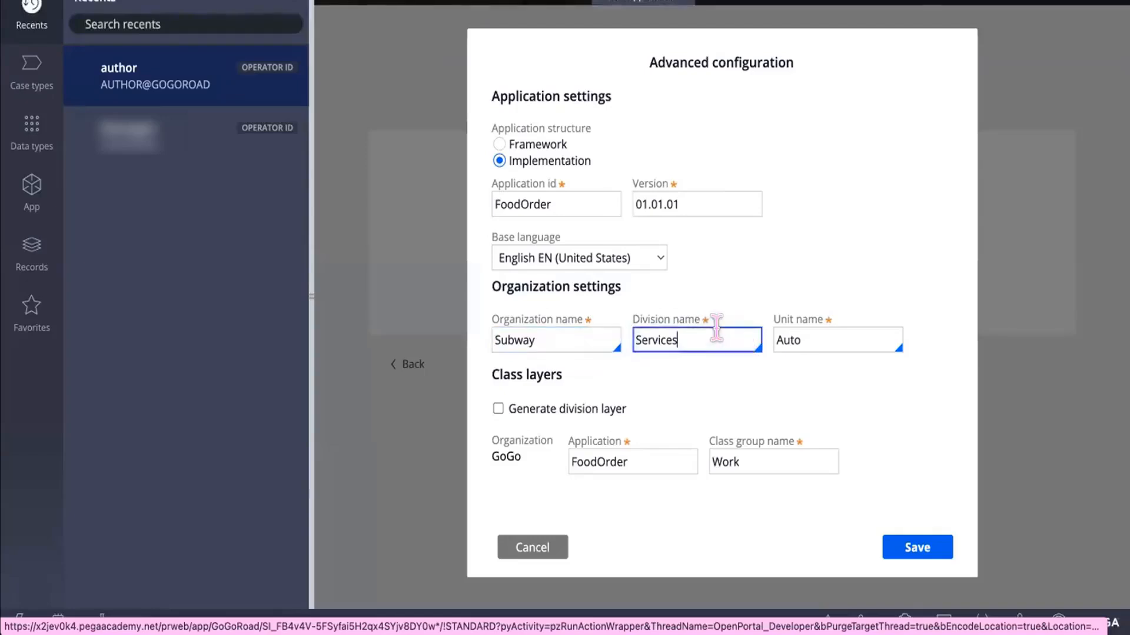
left_click_drag(707, 338, 613, 329)
type("Div")
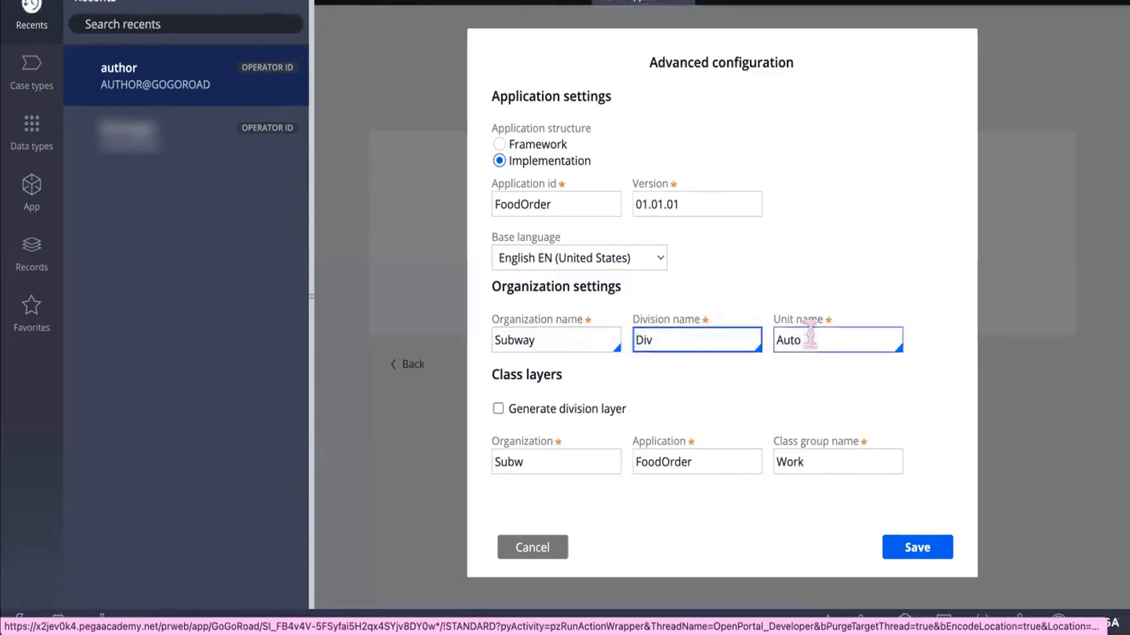
left_click_drag(810, 335, 766, 333)
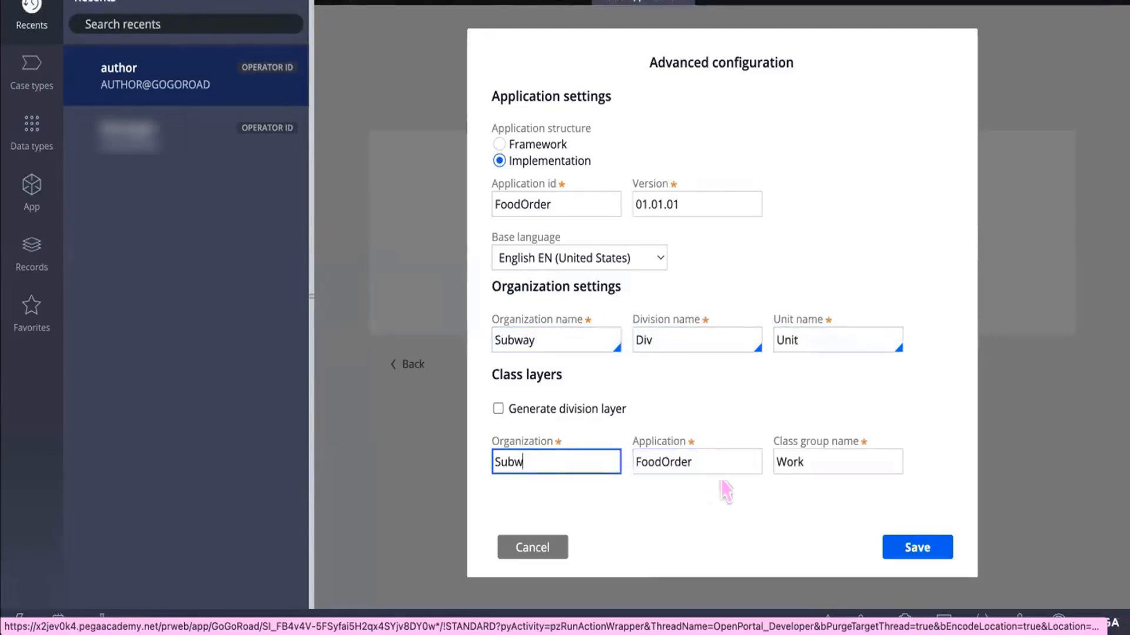
- Replace the organization name with KFC in the organization settings
left_click(537, 340)
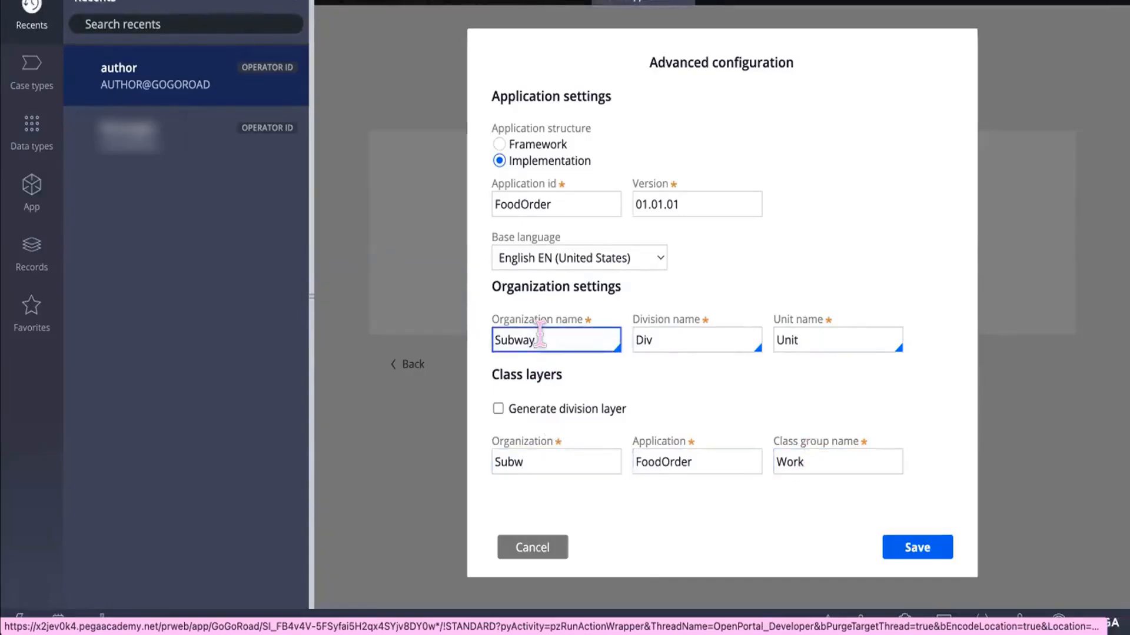
key("BackSpace")
key("BackSpace")
key("BackSpace")
key("BackSpace")
key("BackSpace")
type("KFC")
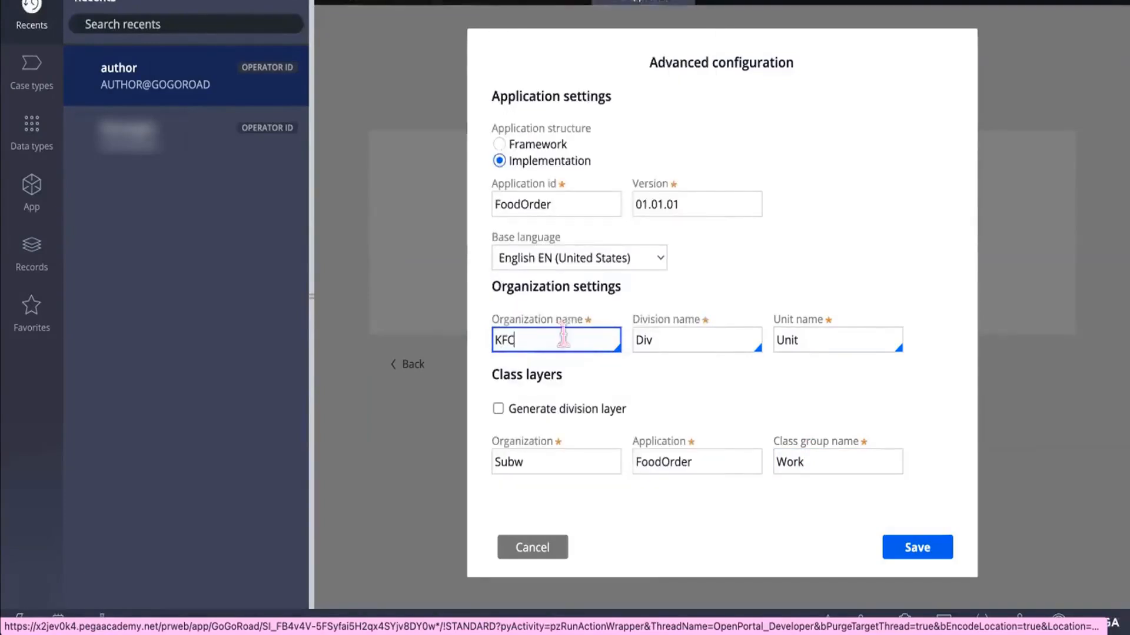
left_click(634, 384)
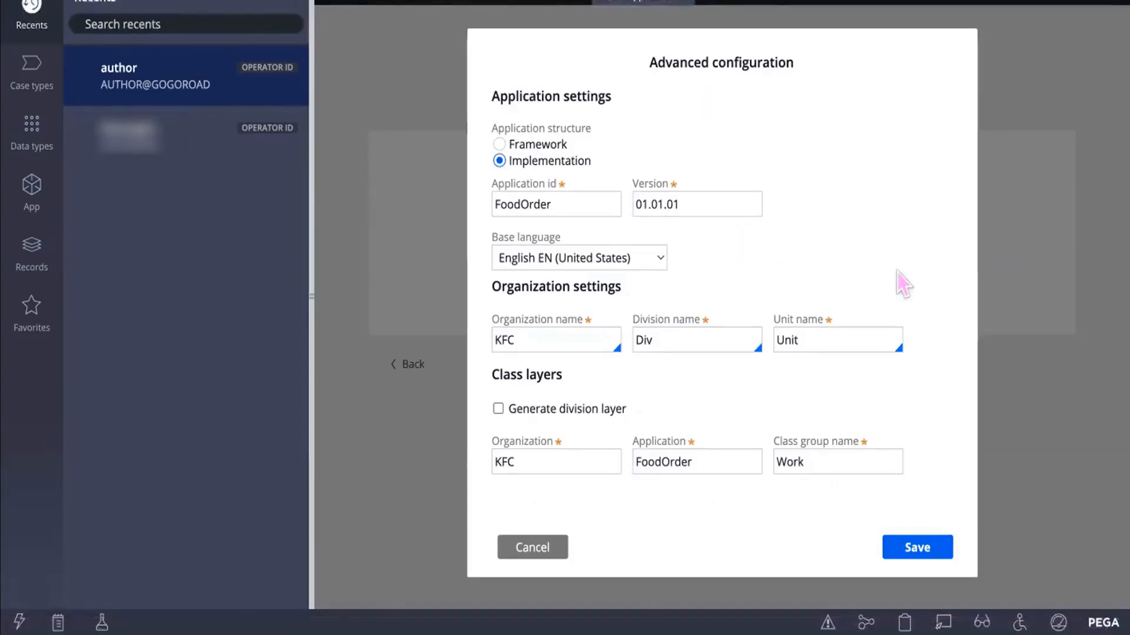
left_click(838, 463)
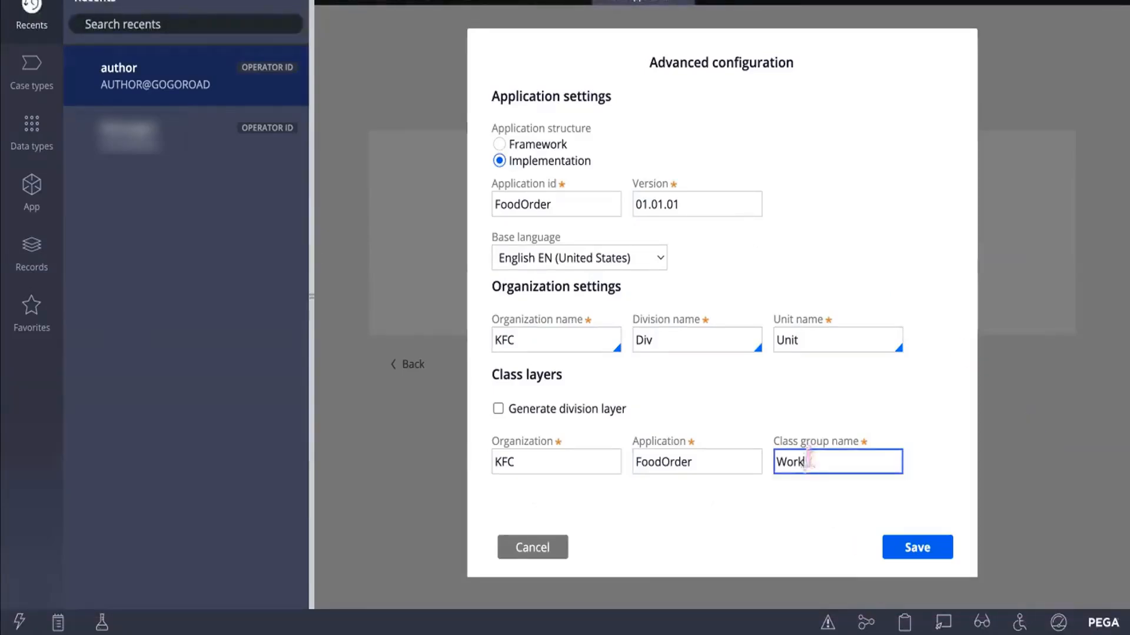
left_click_drag(808, 460, 772, 457)
left_click(818, 530)
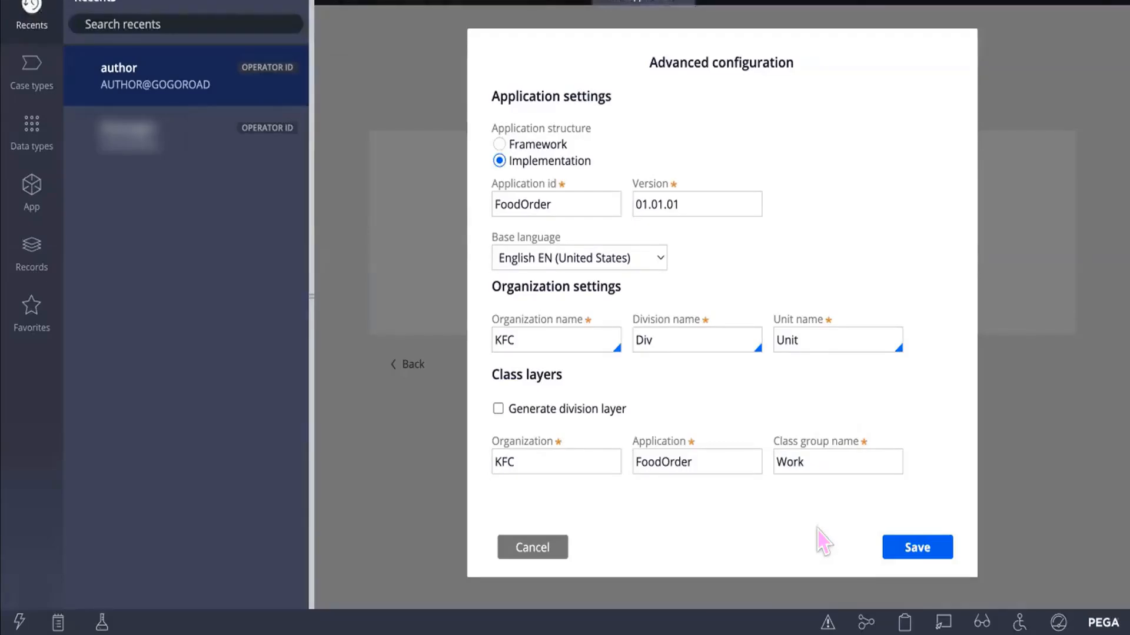
- Save the advanced configuration and create the FoodOrder application
left_click(936, 548)
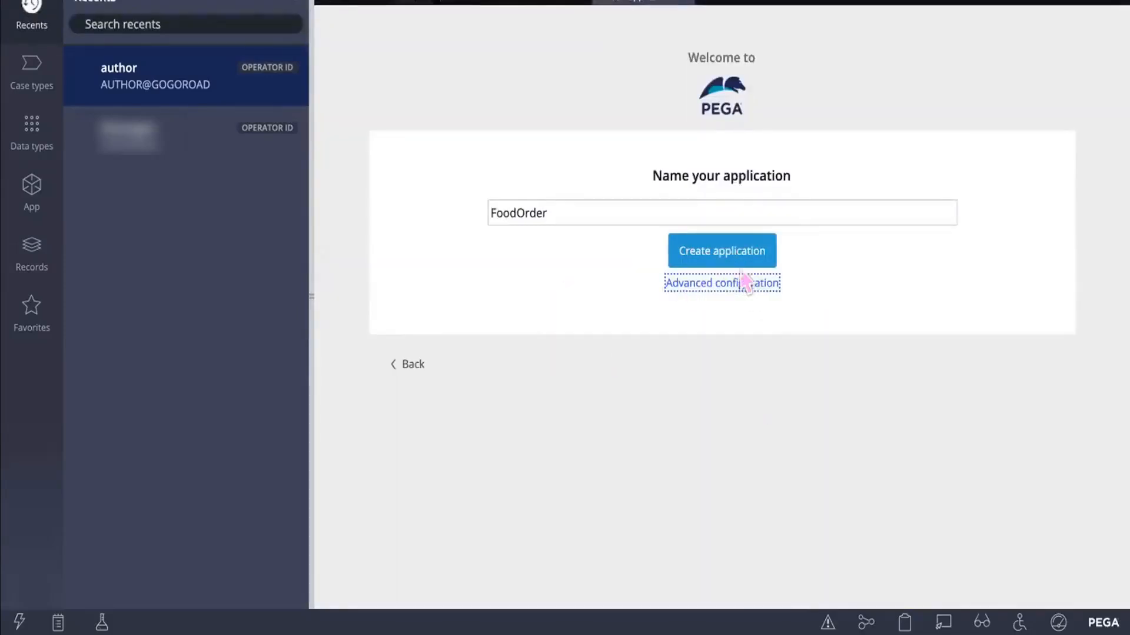
left_click(735, 262)
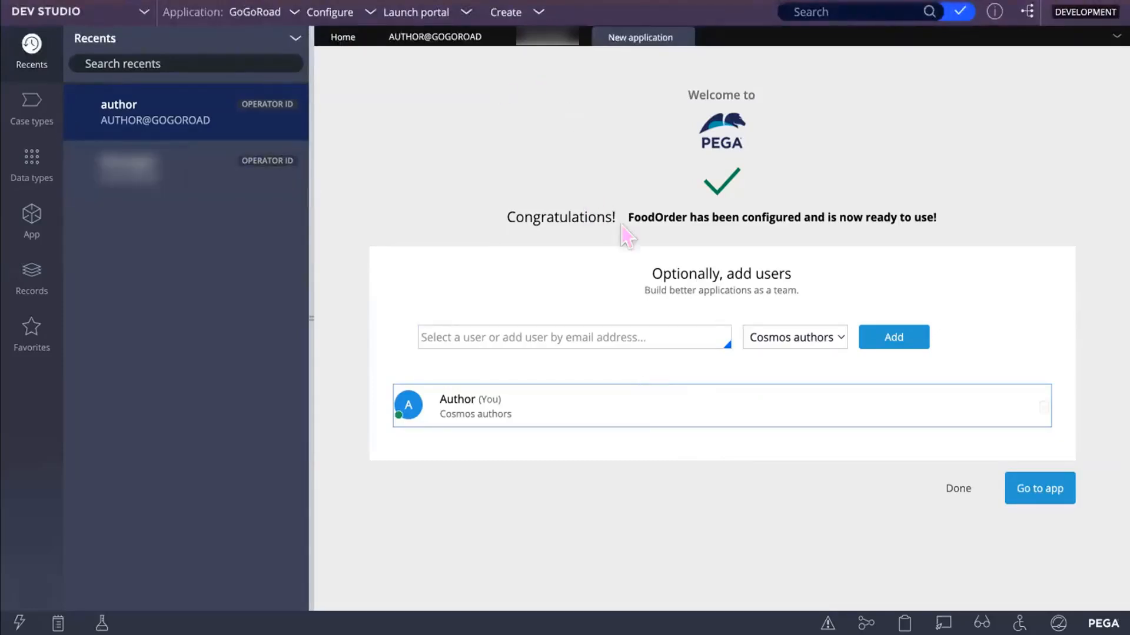
- Add the newly created operator to the application as a Cosmos authors user and finish the application setup
left_click(644, 331)
left_click(786, 404)
left_click(495, 335)
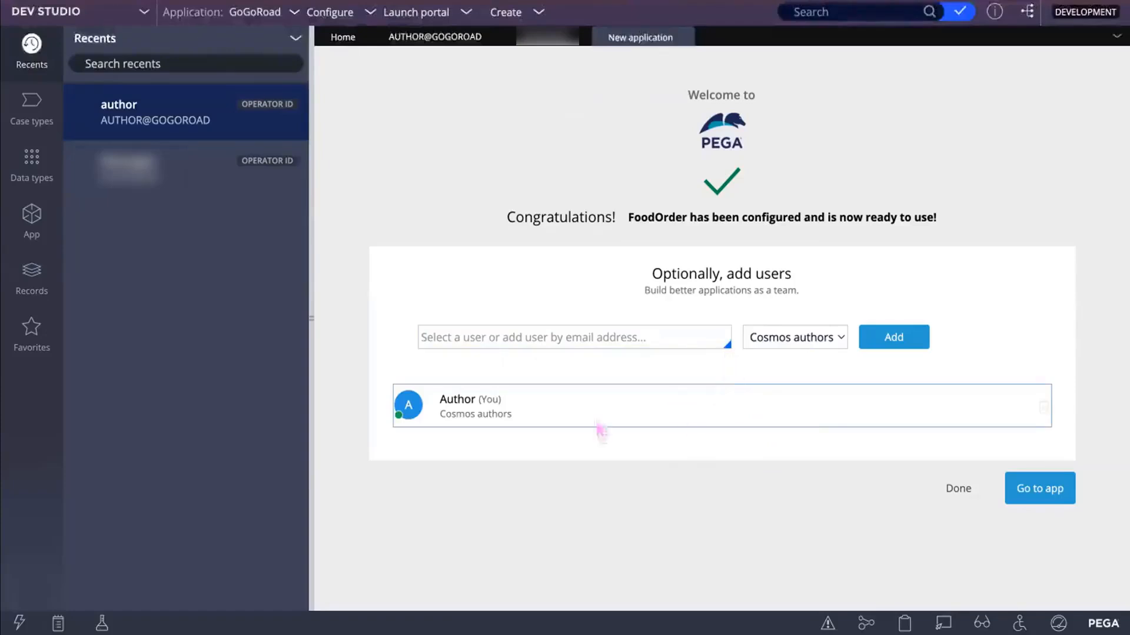
left_click(640, 334)
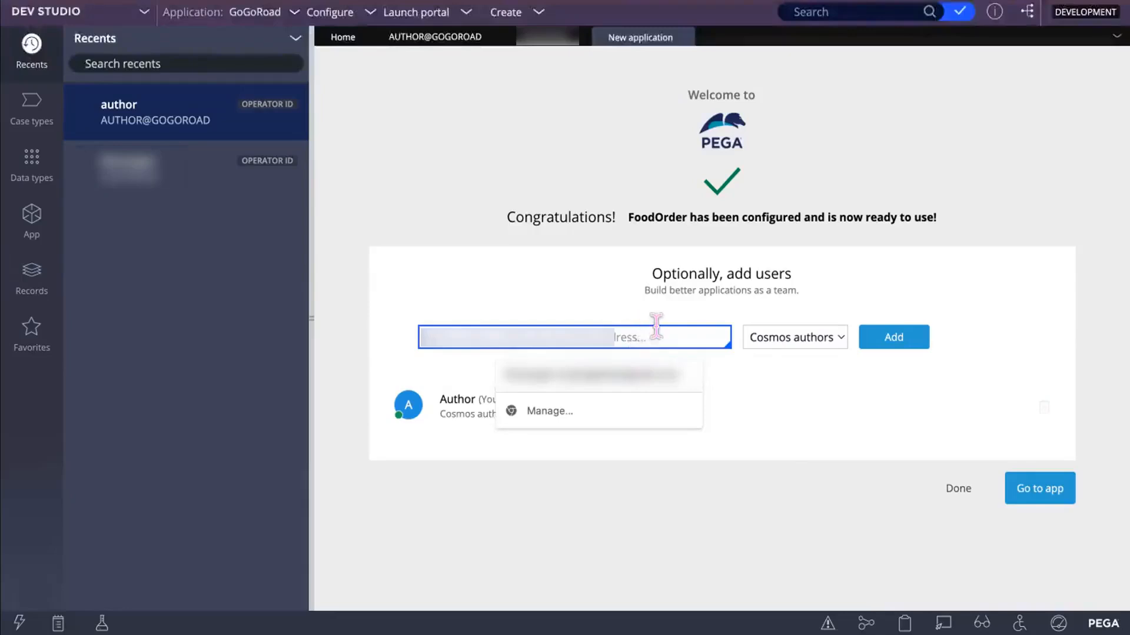
left_click(655, 390)
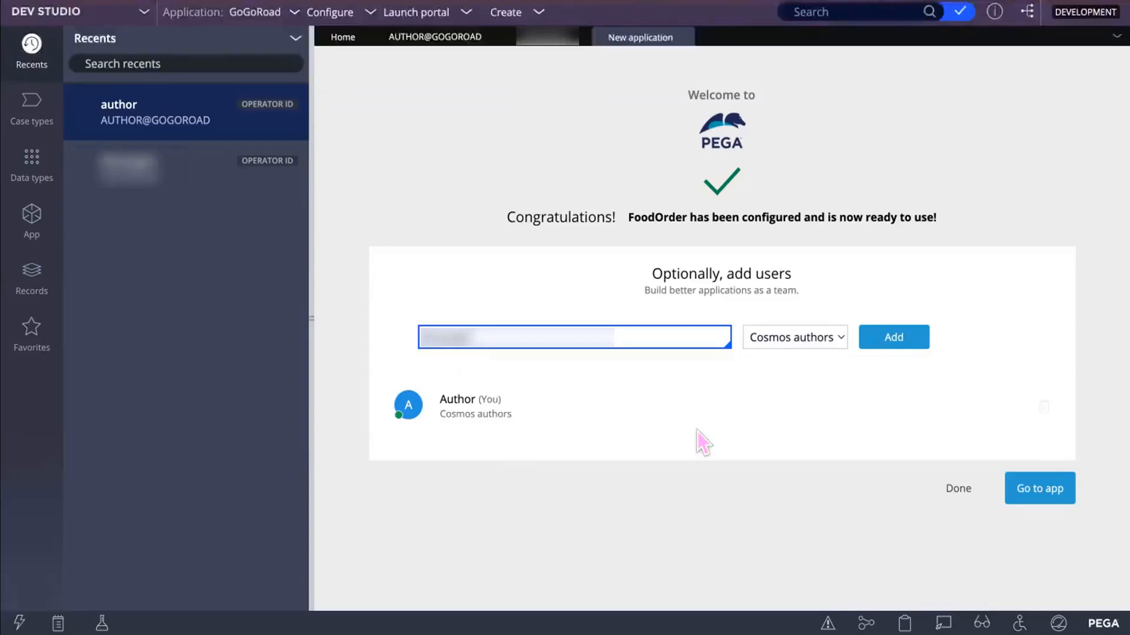
left_click(894, 339)
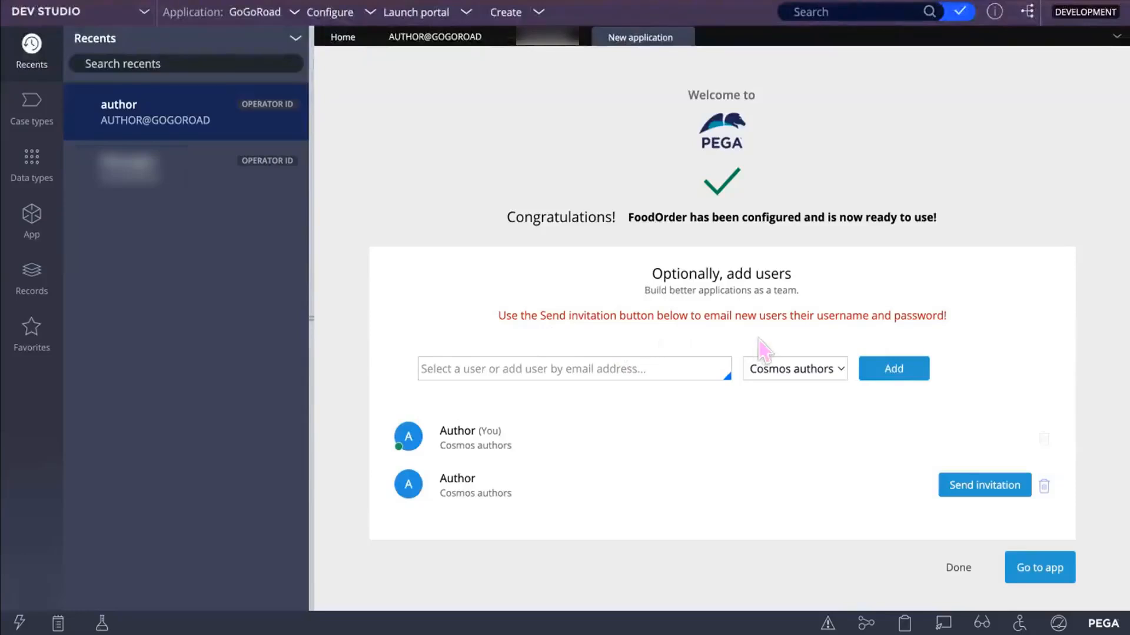
left_click(957, 569)
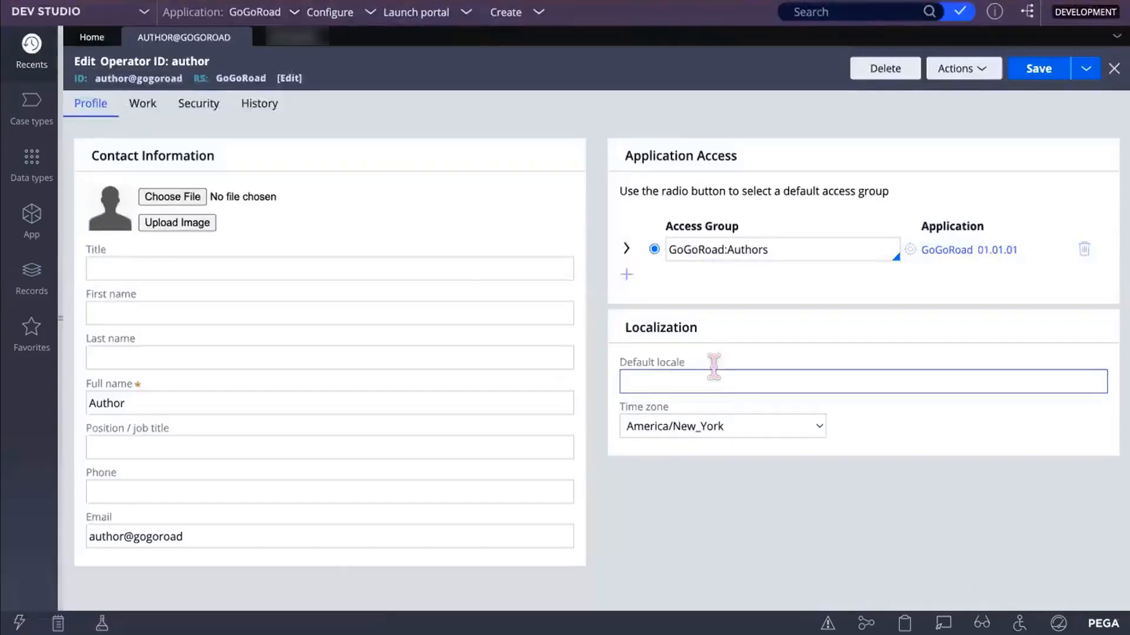
- Switch to the newly created operator's record and refresh it
left_click(344, 308)
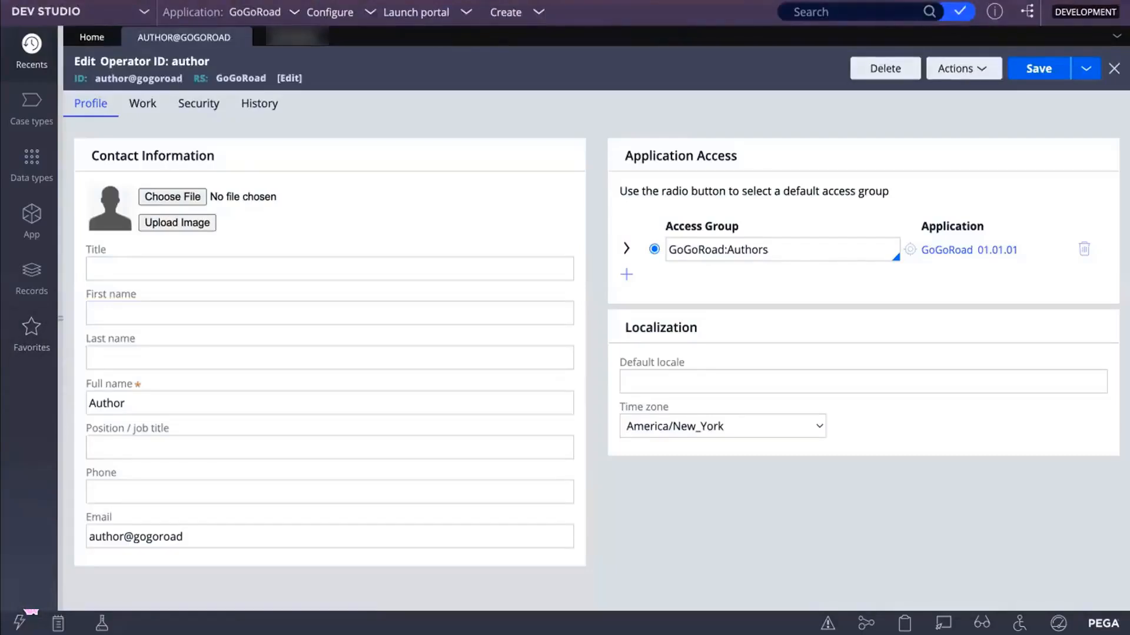
left_click(23, 619)
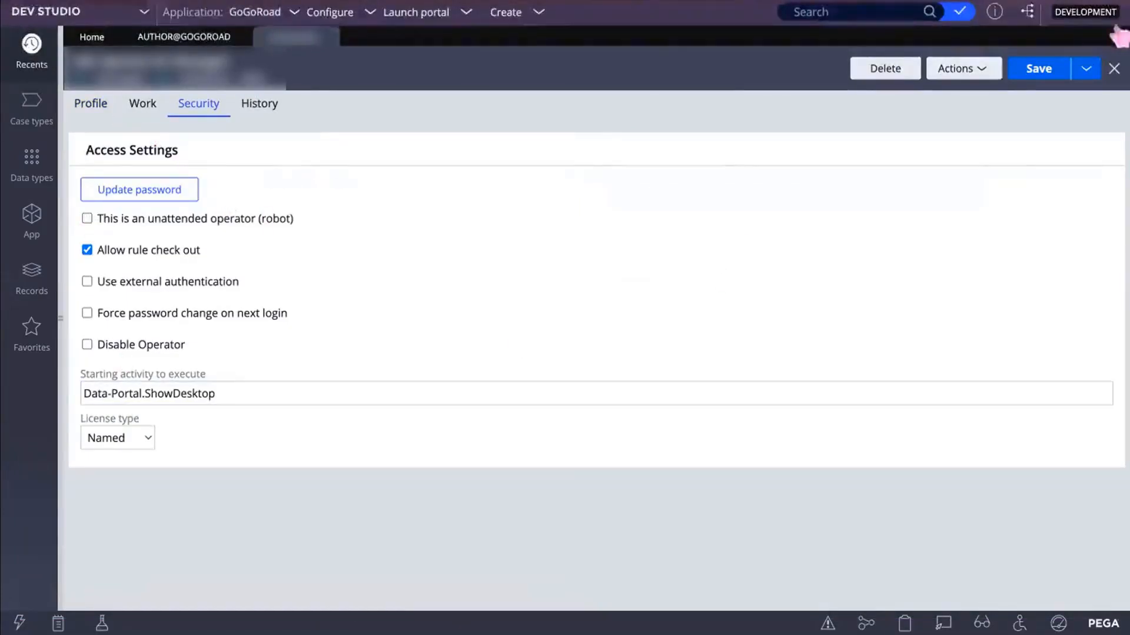
left_click(973, 70)
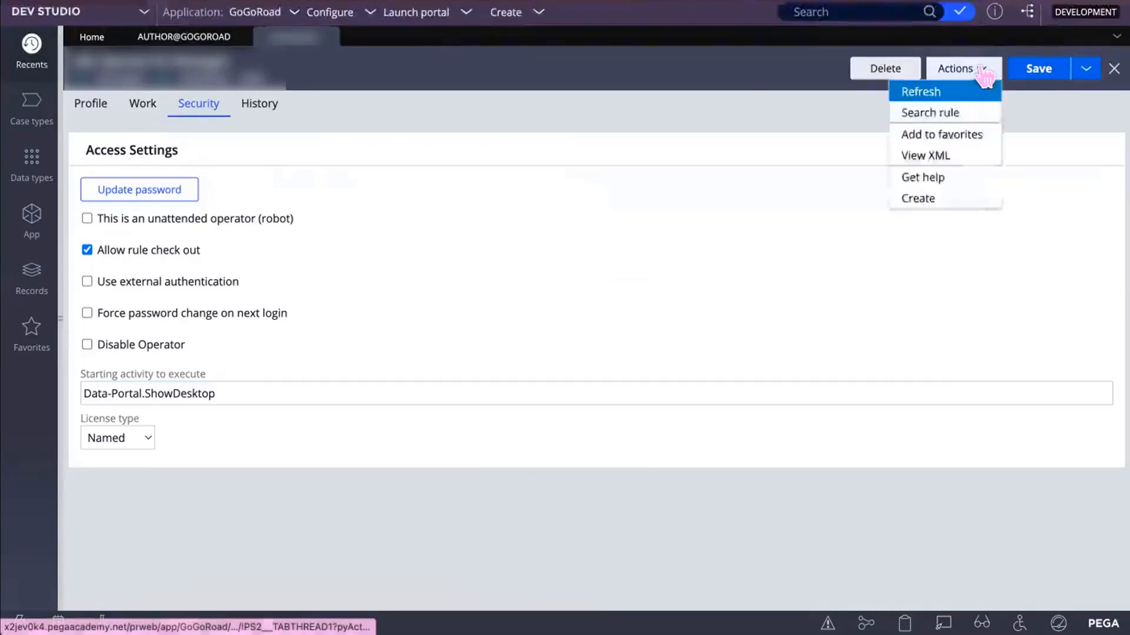
left_click(939, 93)
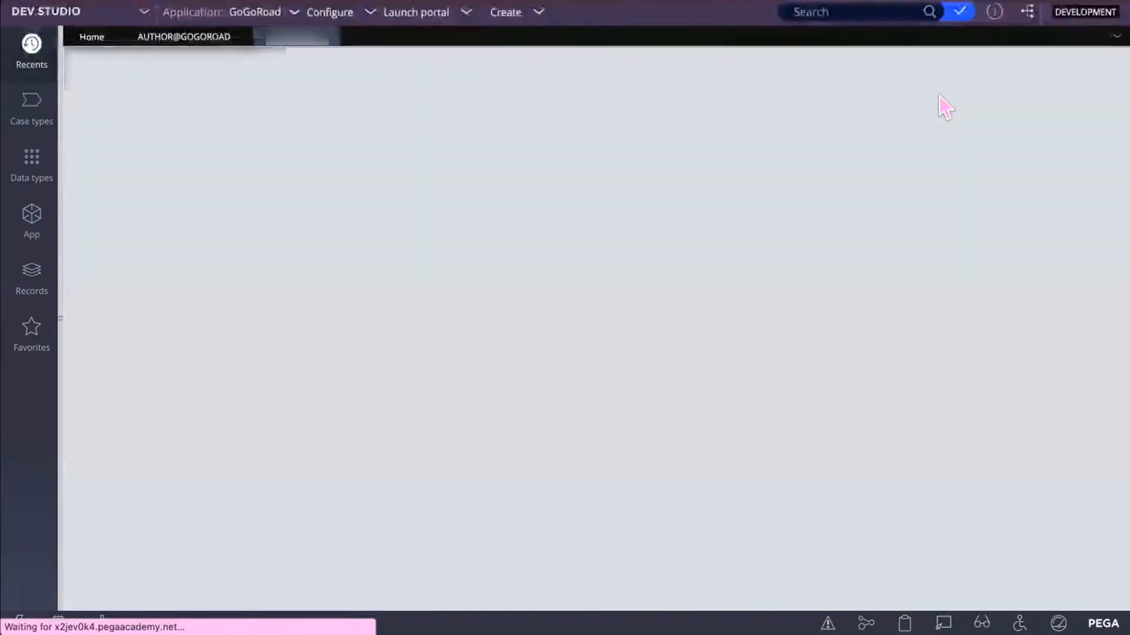